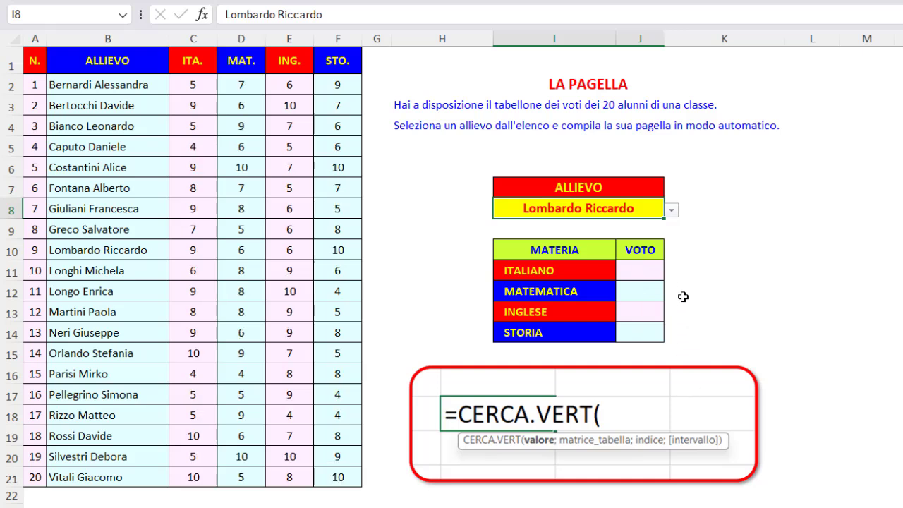
- Start a CERCA.VERT function in J11 for the ITALIANO grade and set its Valore argument to the absolute reference $I$8
left_click(648, 272)
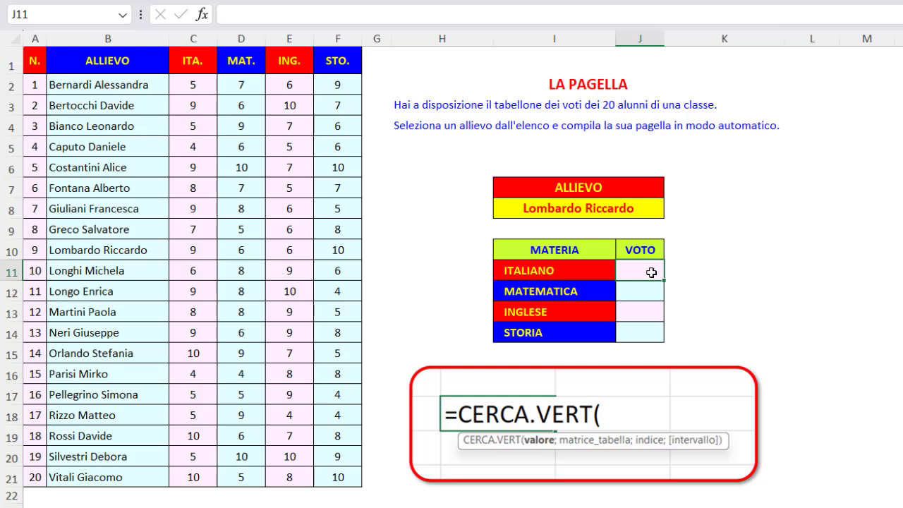
type("=cer")
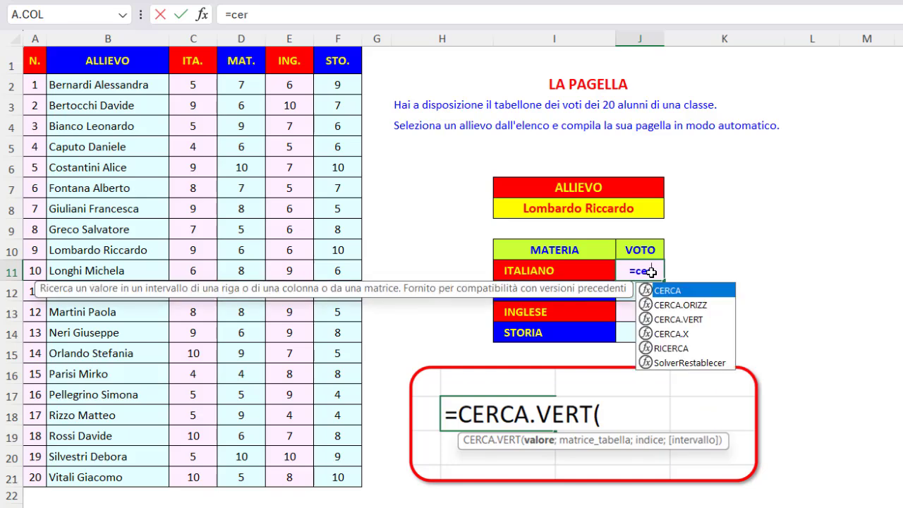
double_click(676, 319)
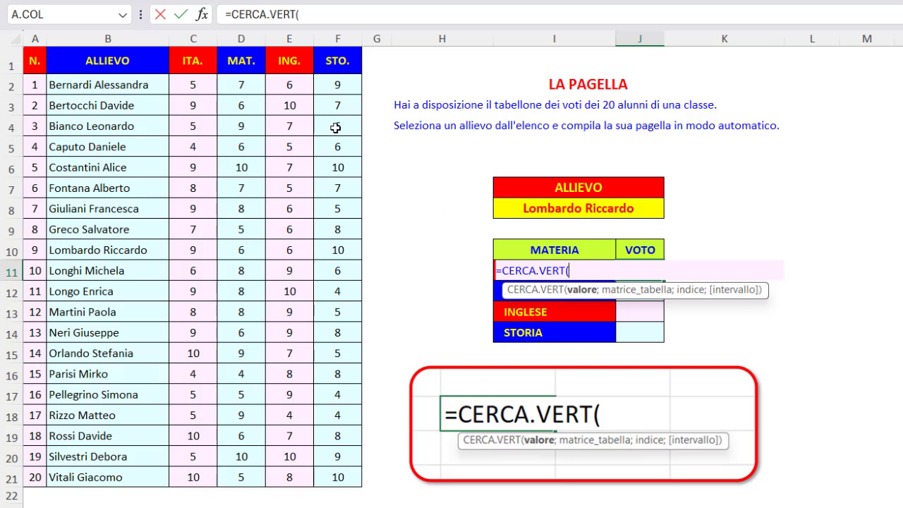
left_click(200, 14)
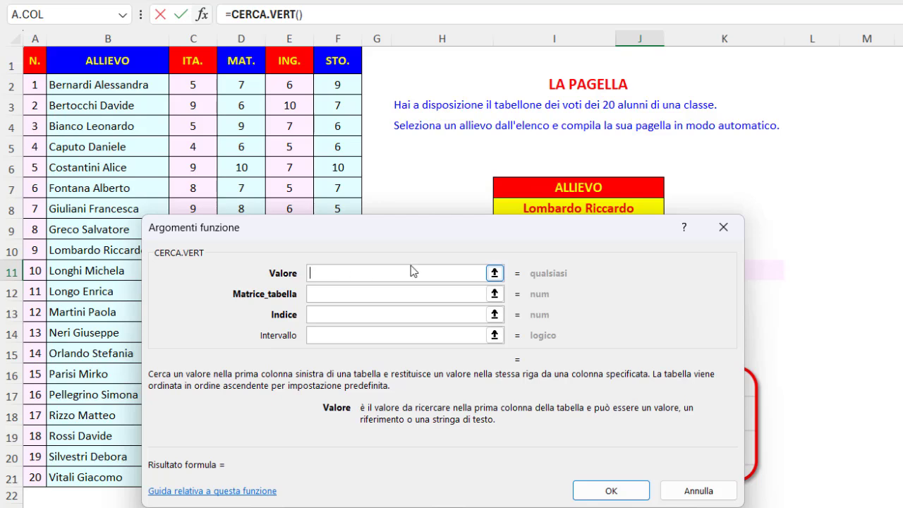
left_click(517, 204)
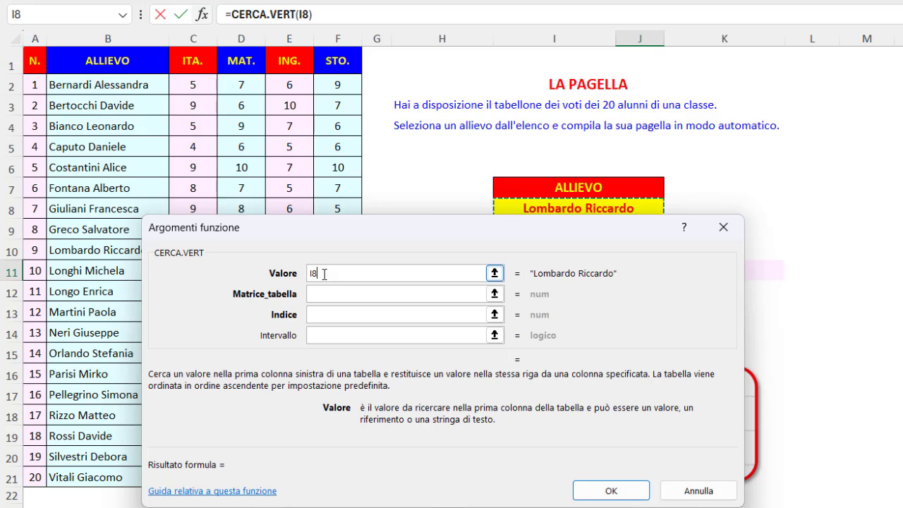
key("F4")
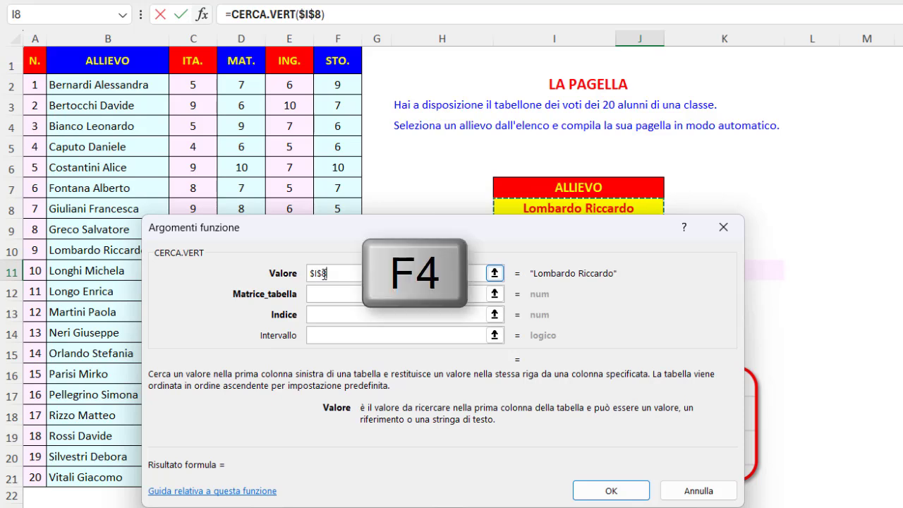
left_click(495, 273)
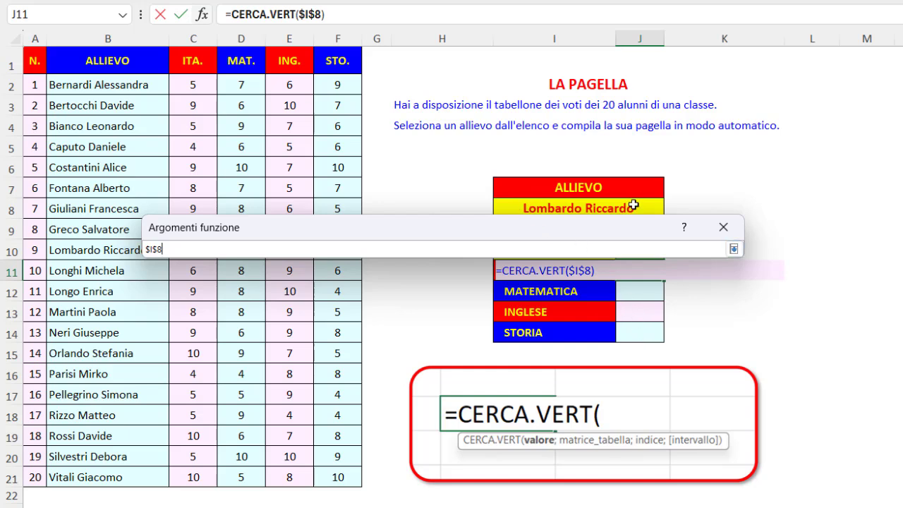
left_click(734, 249)
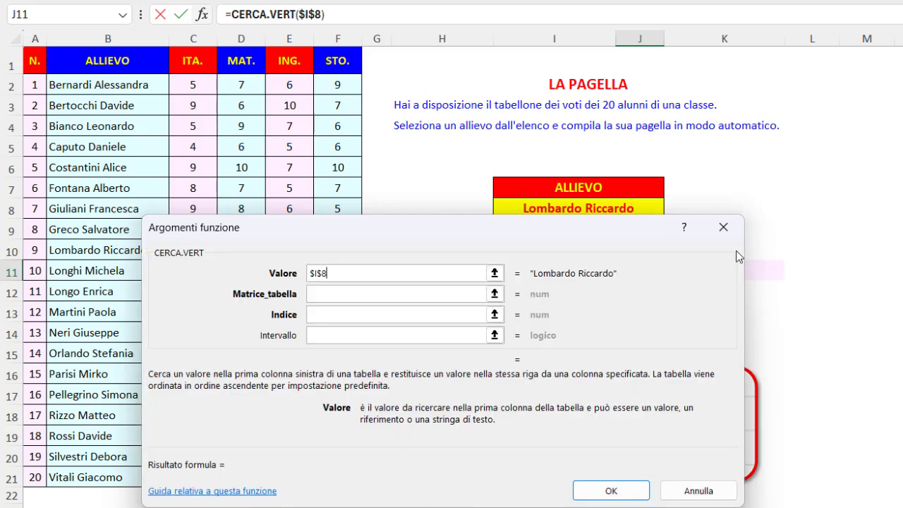
- Set the Matrice_tabella argument to the students' names and grades range as the absolute reference $B$2:$F$21
left_click(317, 296)
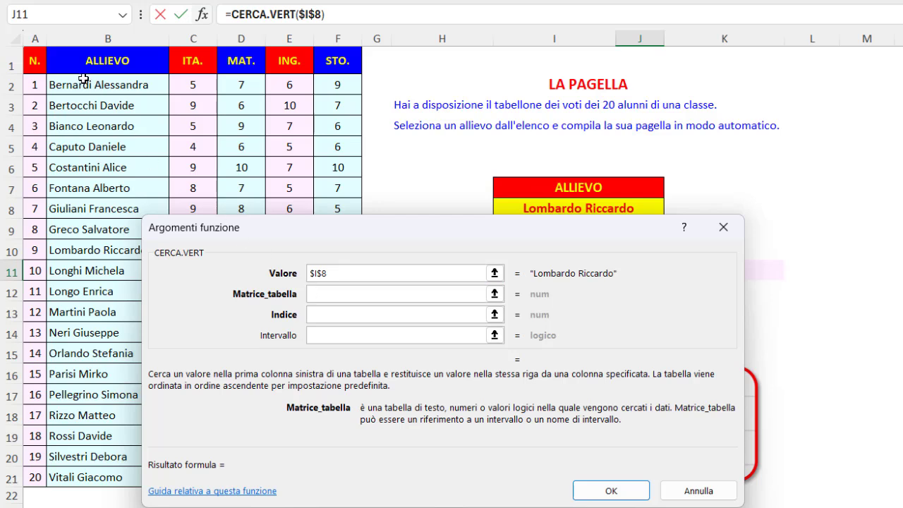
left_click_drag(82, 79, 333, 478)
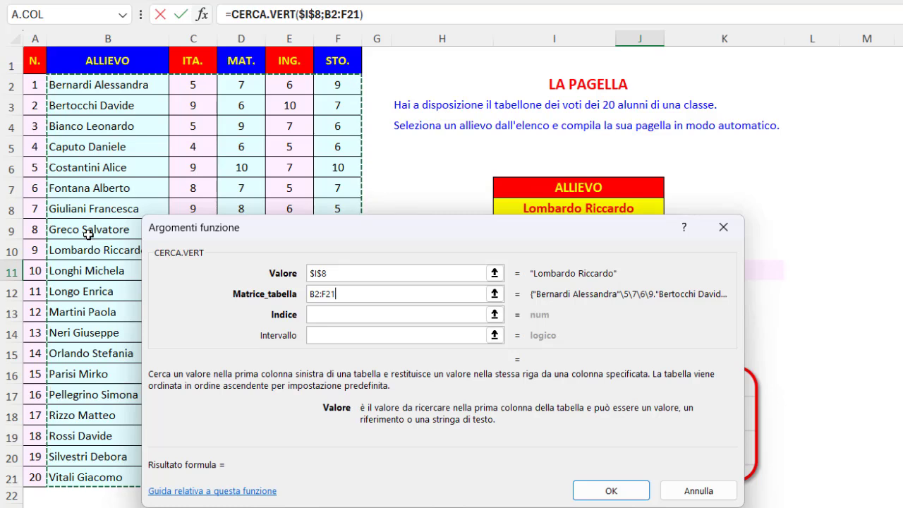
key("F4")
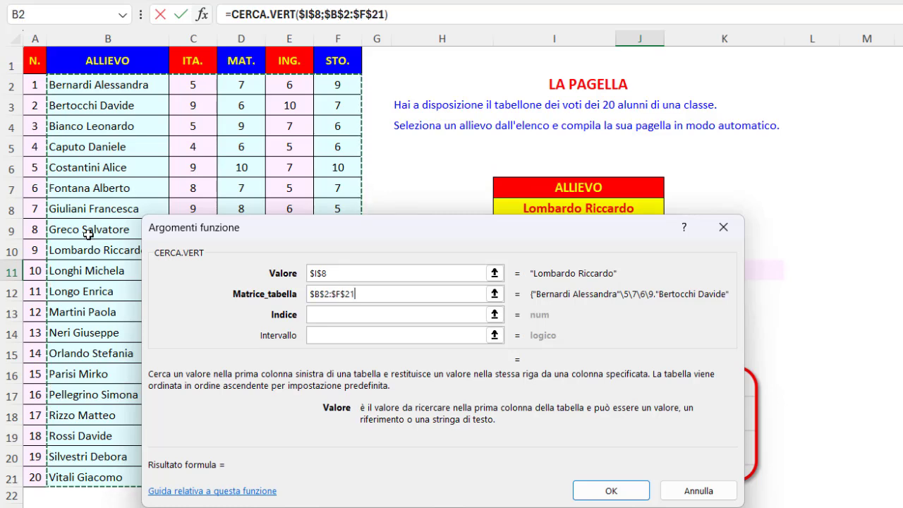
- Set the Indice argument to 2 and Intervallo to 0, and accept the ITALIANO lookup formula
left_click(322, 314)
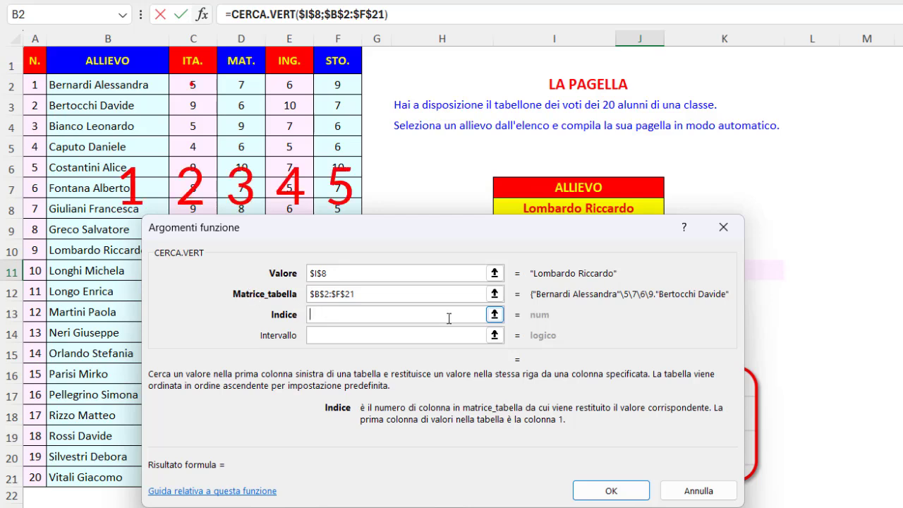
left_click(494, 314)
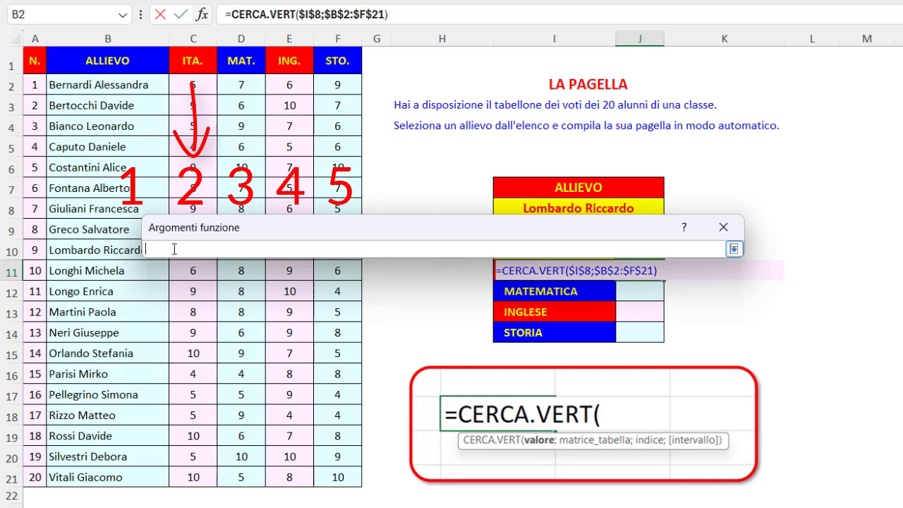
type("2")
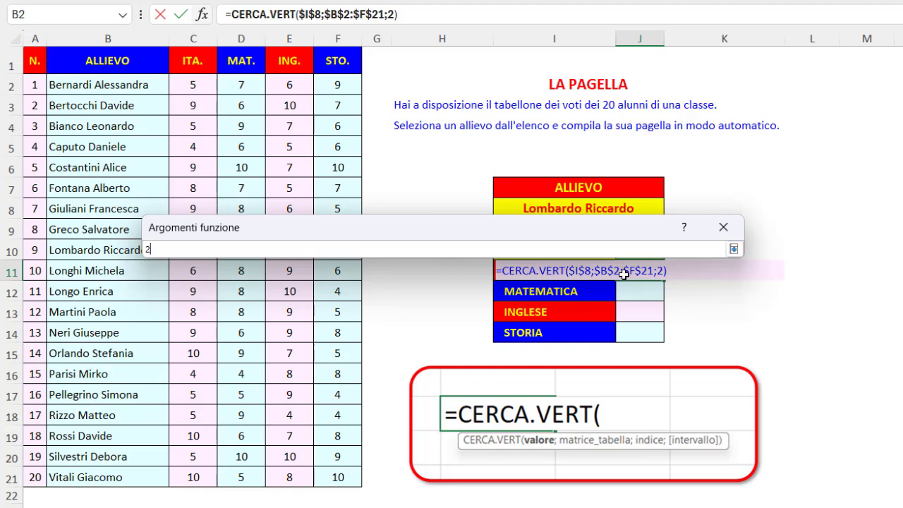
left_click(735, 249)
left_click(321, 336)
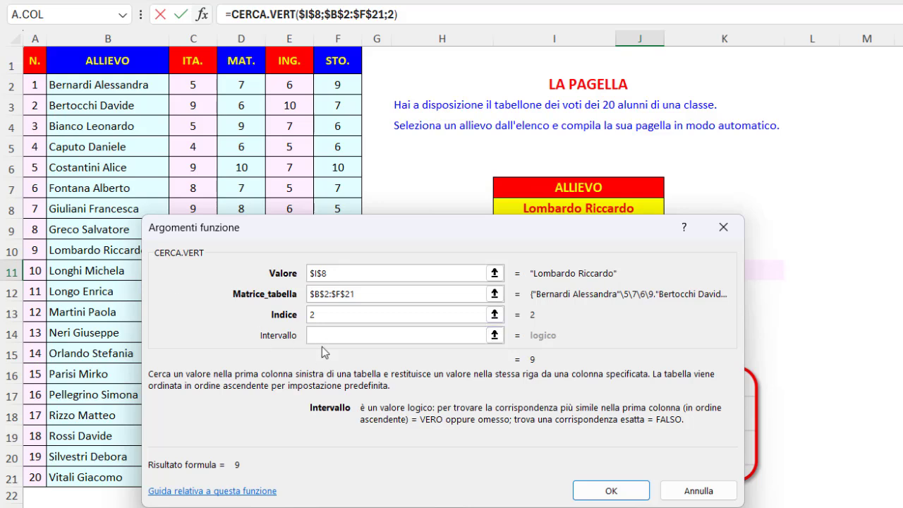
type("0")
left_click(583, 494)
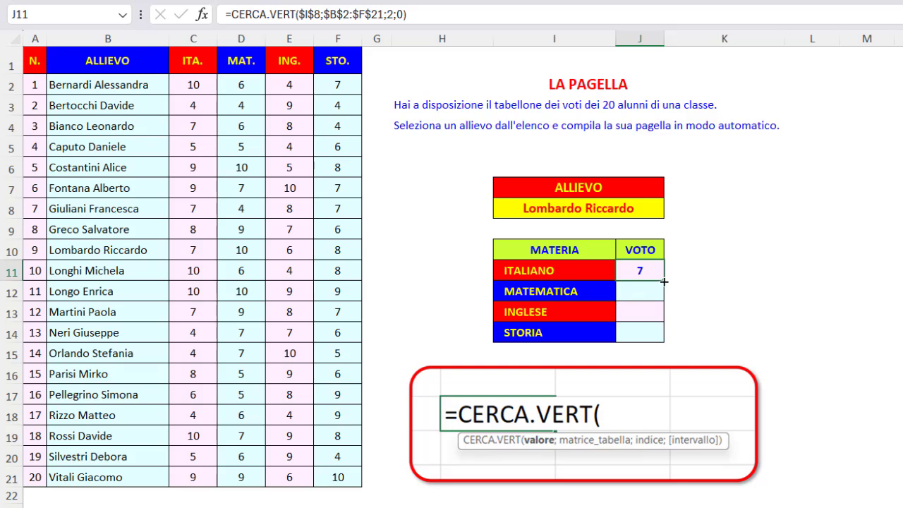
- Fill the J11 formula down to J14 without formatting and change the column index in the MATEMATICA formula to 3
left_click_drag(664, 281, 663, 346)
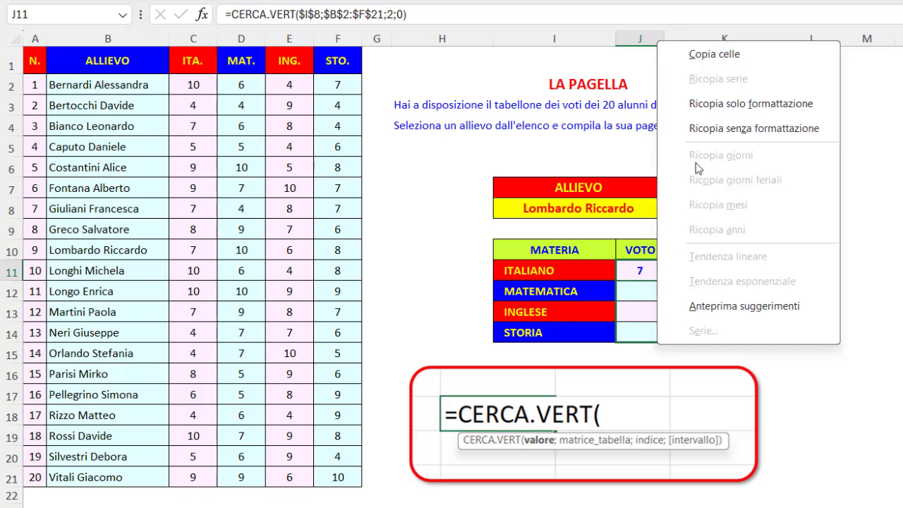
left_click(716, 134)
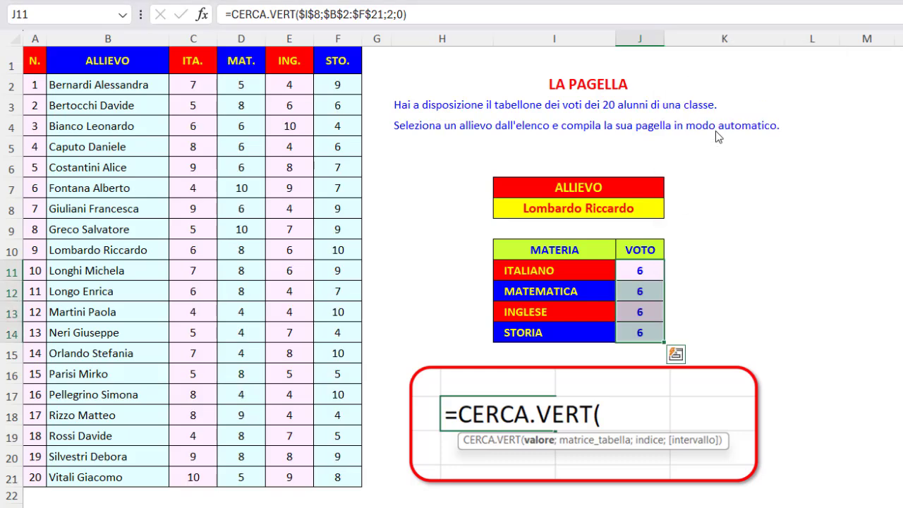
left_click(650, 290)
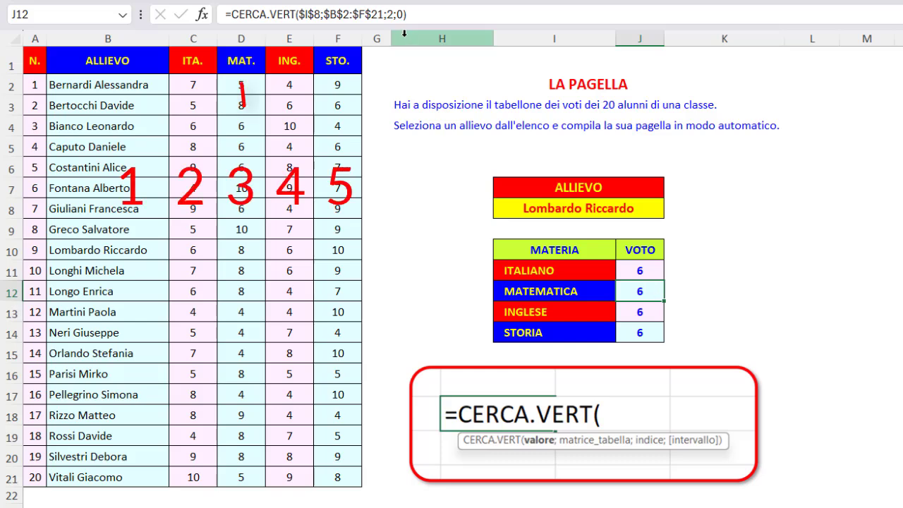
left_click(390, 14)
double_click(390, 14)
type("3")
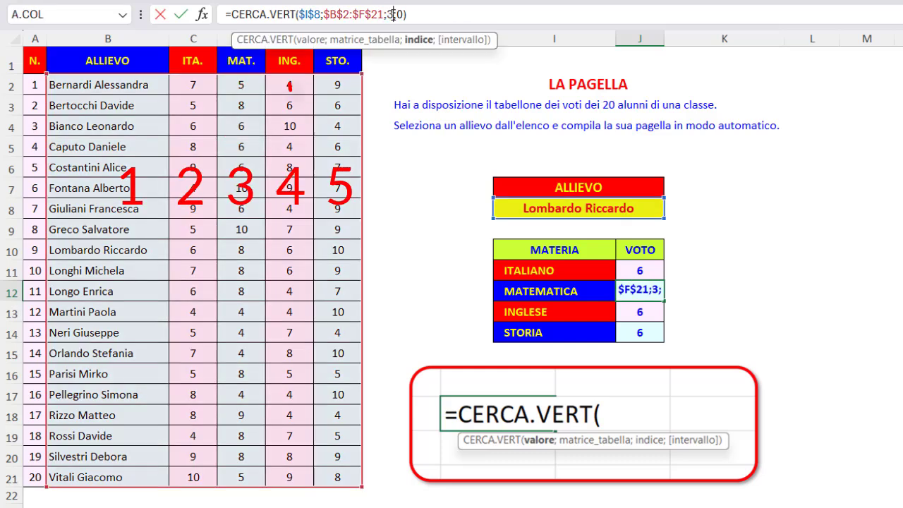
key("Return")
- Change the column index in the INGLESE lookup formula in J13 to 4
double_click(389, 14)
type("4;0)")
key("Return")
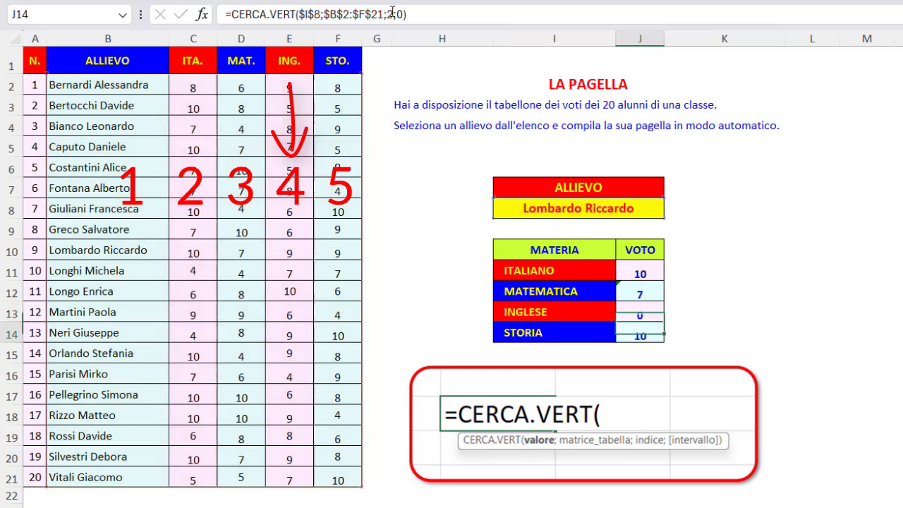
- Change the column index in the STORIA lookup formula in J14 to 5
left_click(390, 14)
double_click(390, 14)
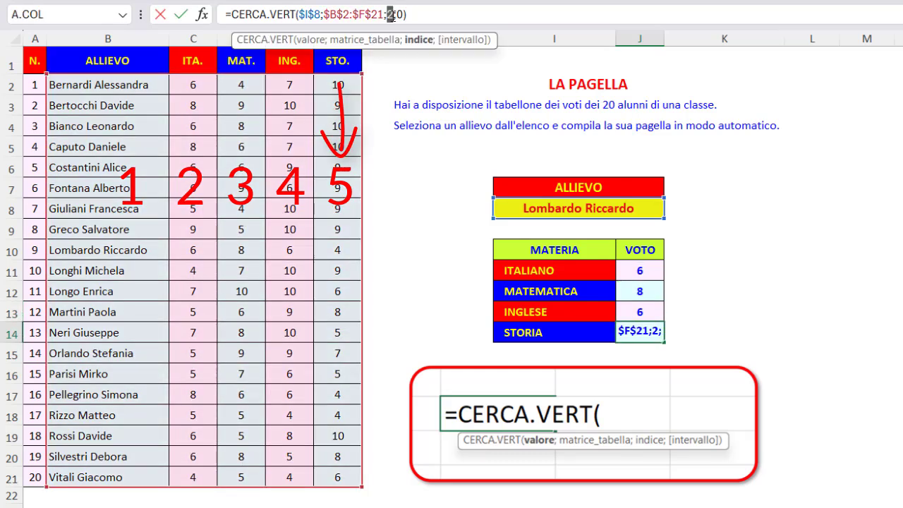
type("5")
key("Return")
left_click(488, 88)
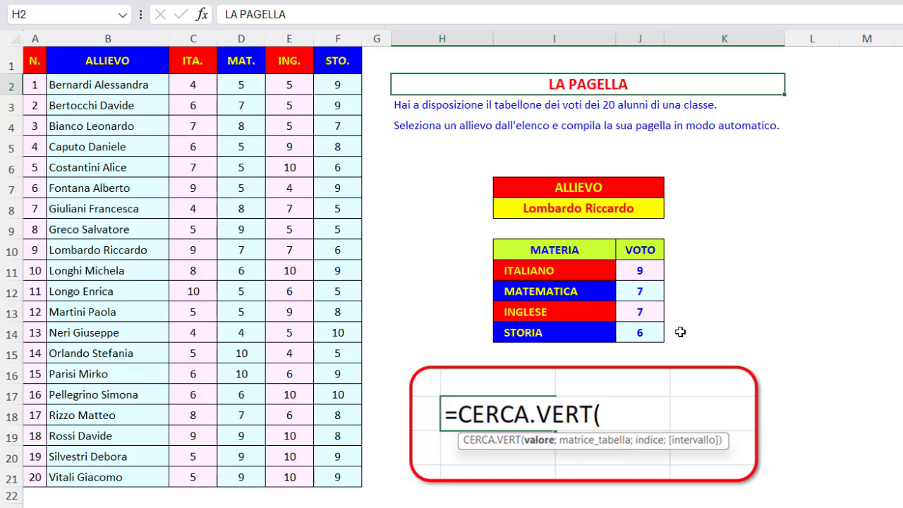
- Switch the report card's student in I8 to the seventh pupil of the class table and from there to the first one
left_click(650, 206)
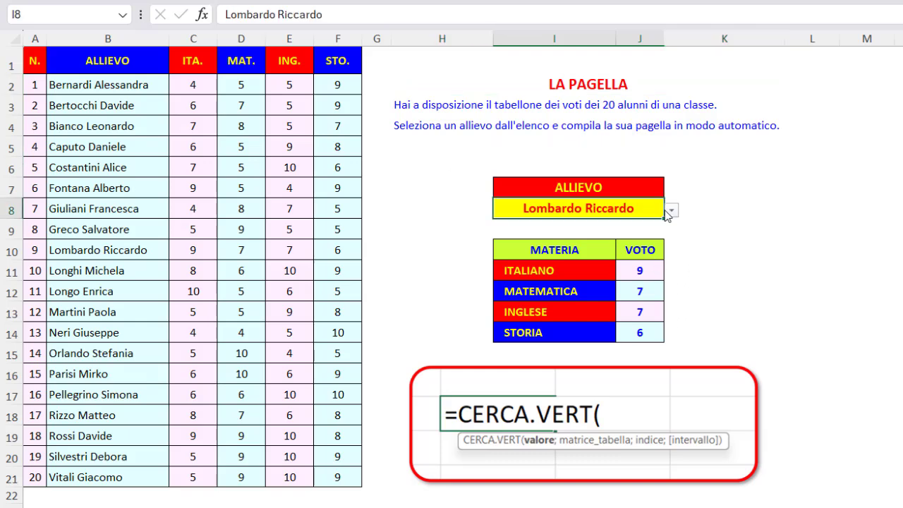
left_click(670, 209)
left_click(561, 242)
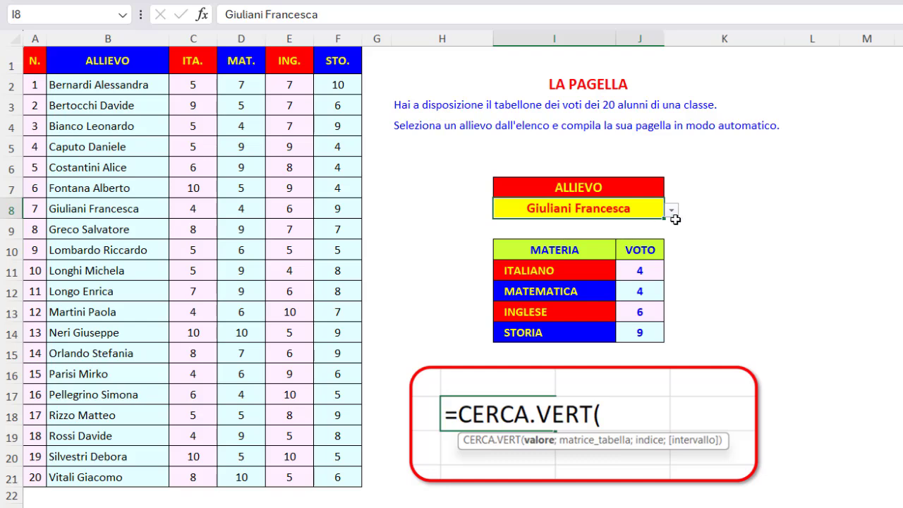
left_click(672, 212)
left_click(557, 227)
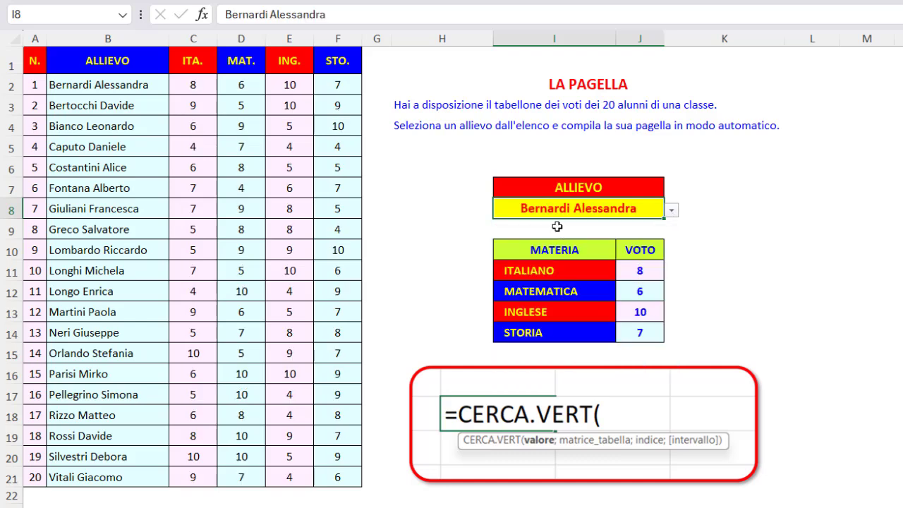
left_click(677, 84)
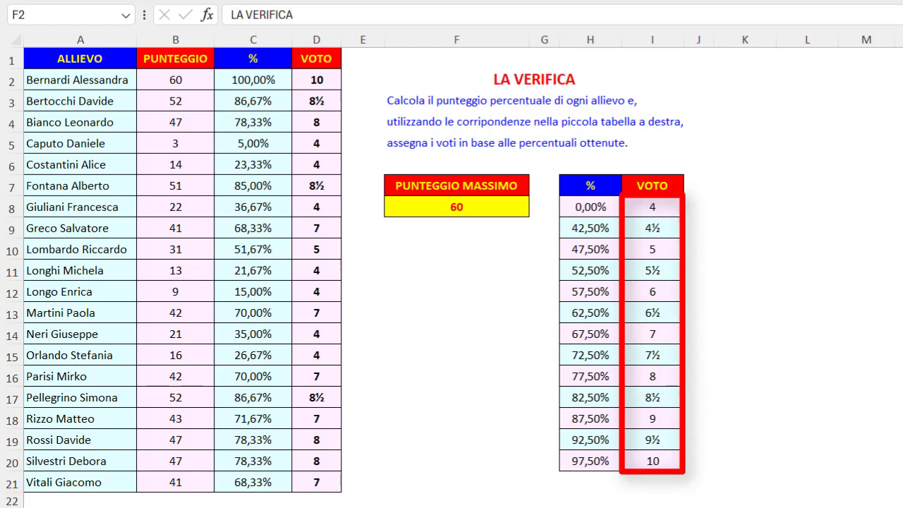
- On the LA VERIFICA sheet, examine the maximum score in F8 and the formulas behind the PUNTEGGIO and % columns
left_click(497, 208)
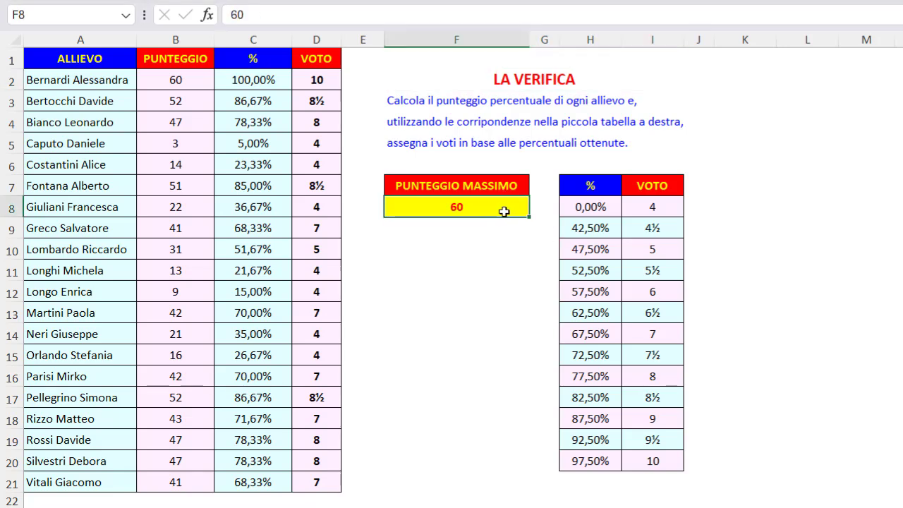
left_click(173, 121)
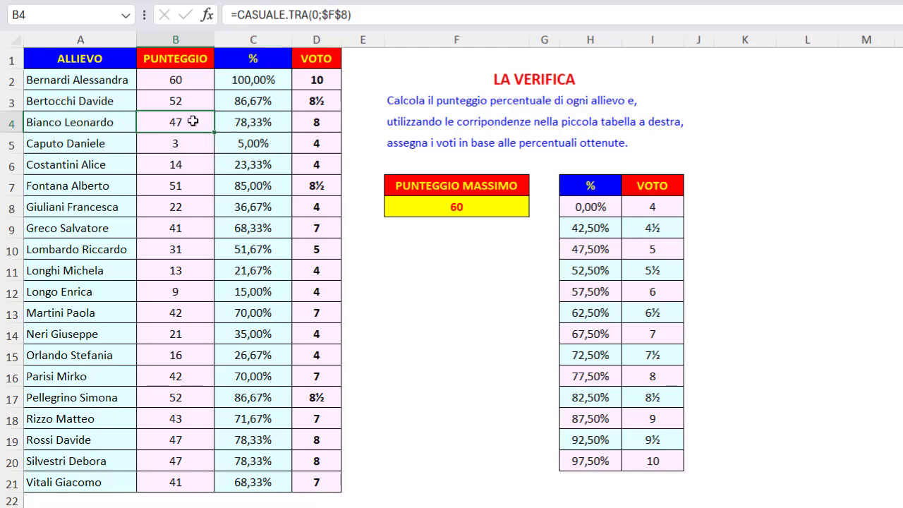
left_click(423, 203)
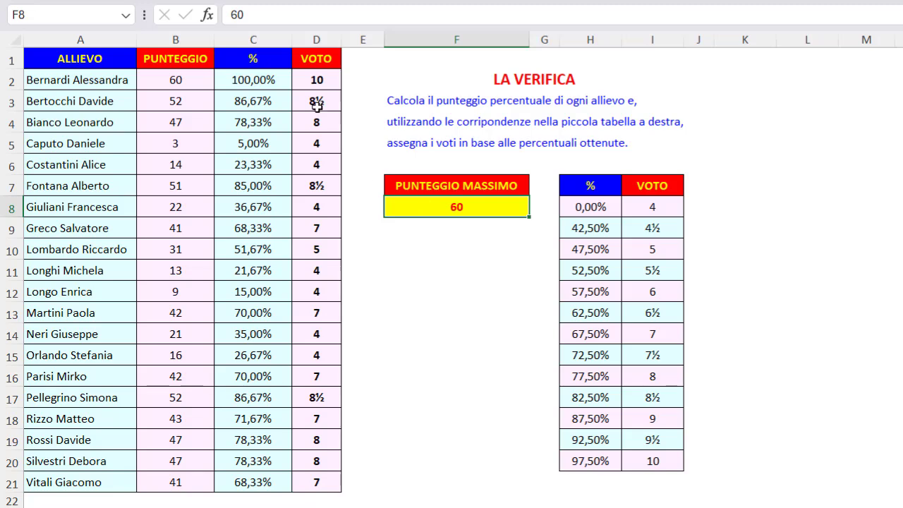
left_click(283, 79)
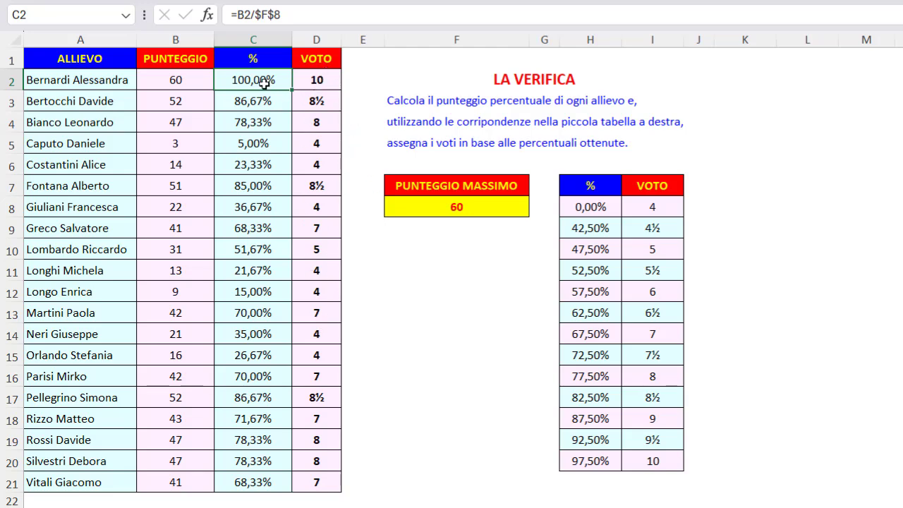
- Clear the existing results from the % and VOTO columns, rows 2 to 21
left_click_drag(263, 83, 260, 246)
left_click(250, 204)
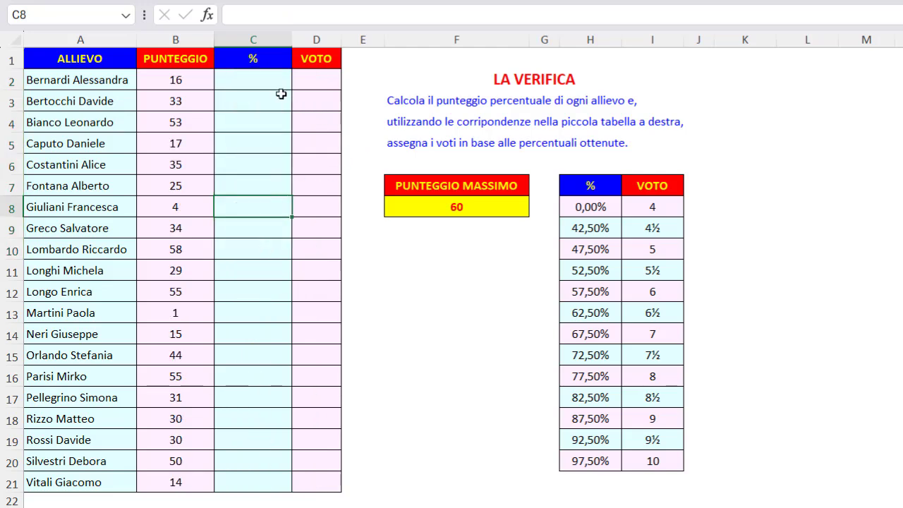
- Calculate the first pupil's percentage in C2 with =B2/$F$8 and fill the formula down the % column to row 21
left_click(273, 83)
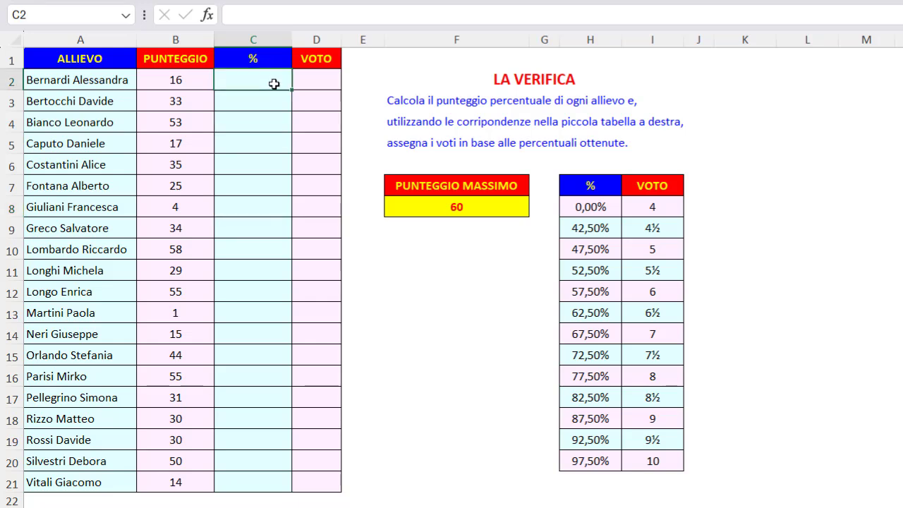
type("=")
left_click(175, 79)
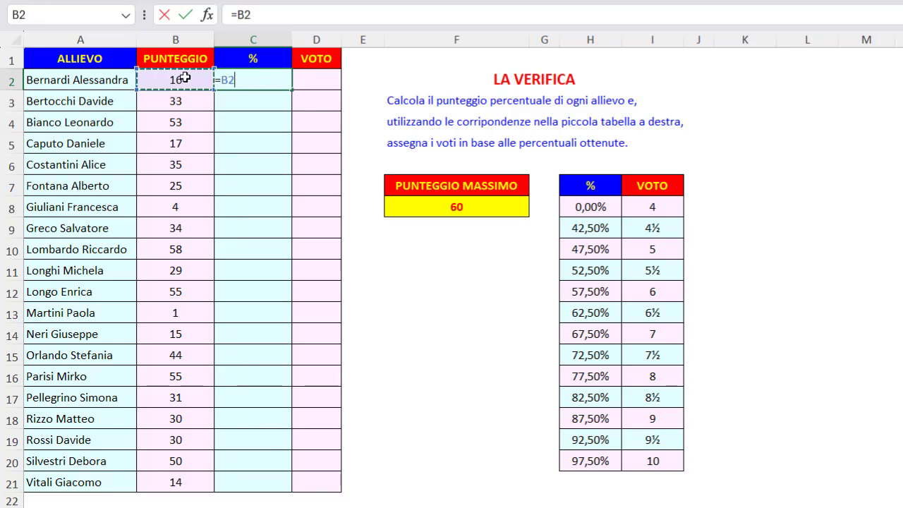
type("/")
left_click(421, 207)
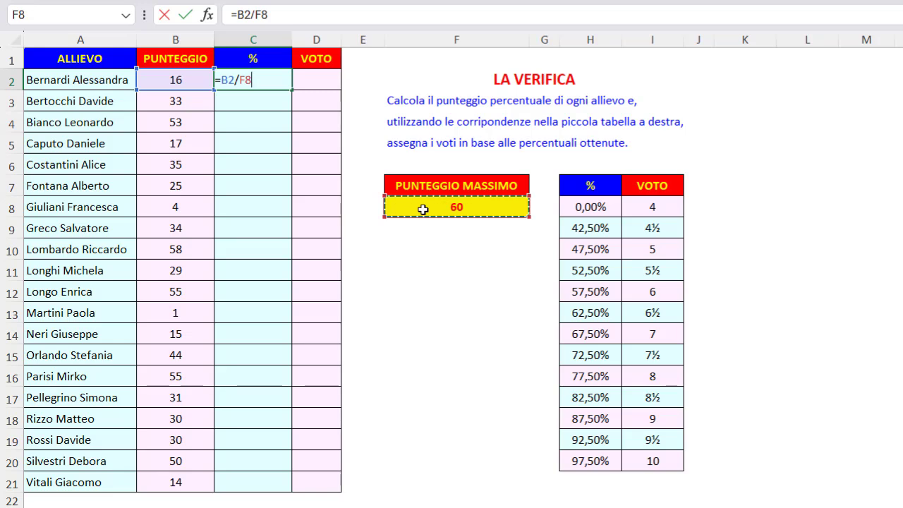
key("F4")
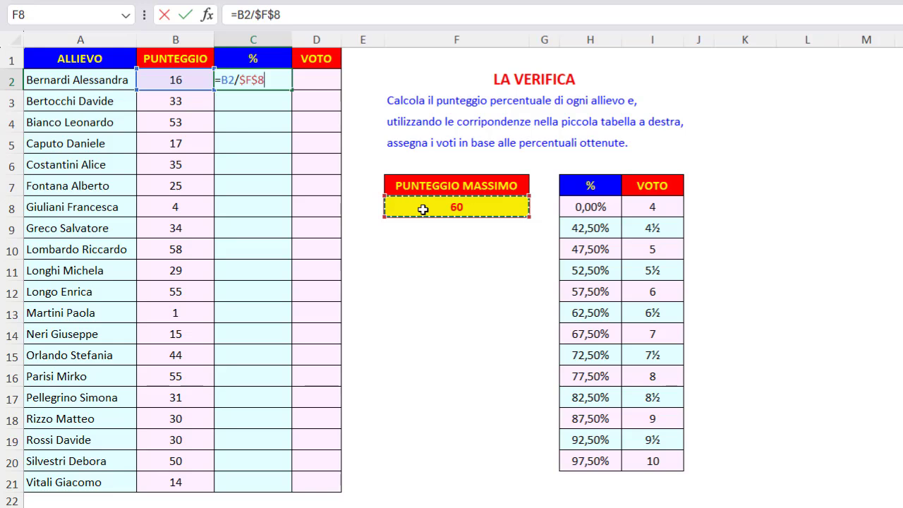
key("Return")
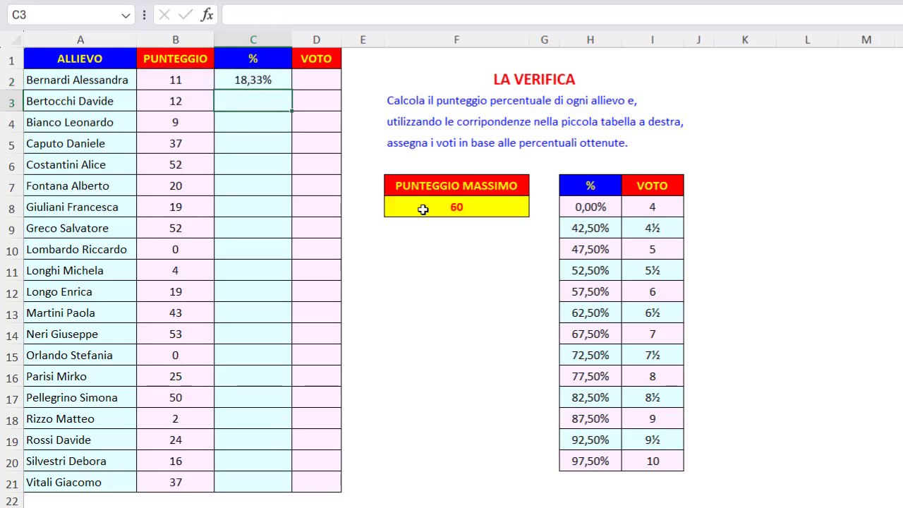
left_click(281, 80)
double_click(293, 90)
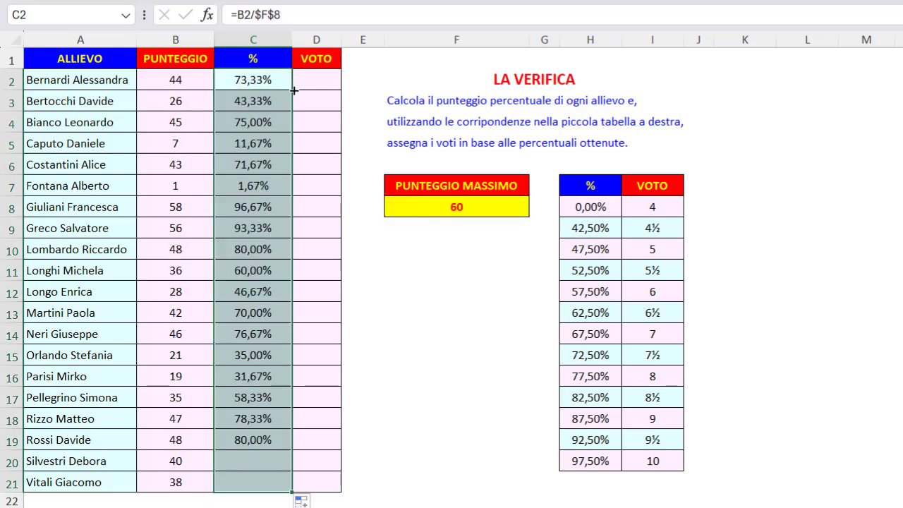
- Begin a CERCA.VERT formula in D2 with C2 as the lookup value and $H$8:$I$20 as the absolute table range
left_click(333, 78)
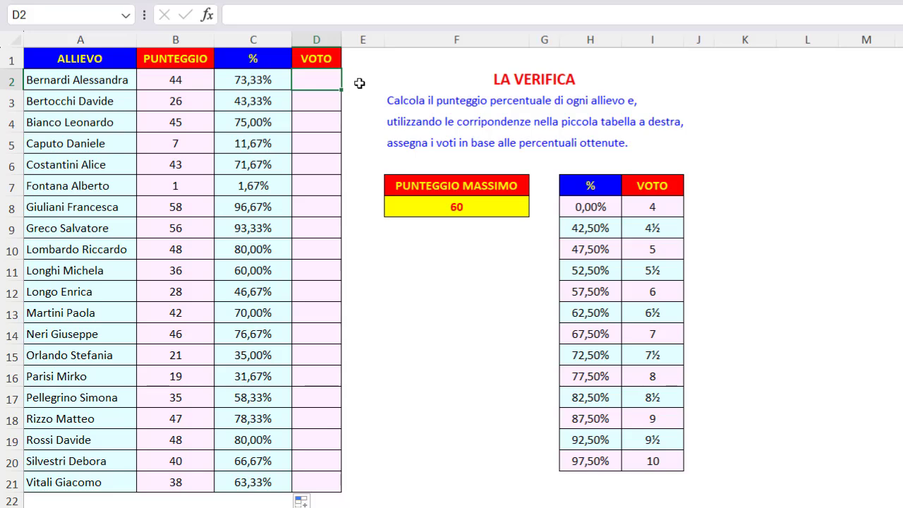
type("=")
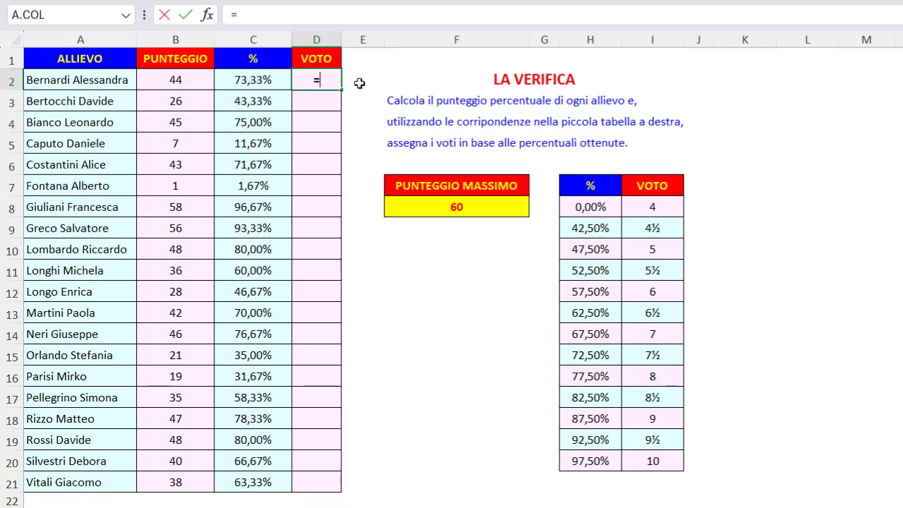
type("ce")
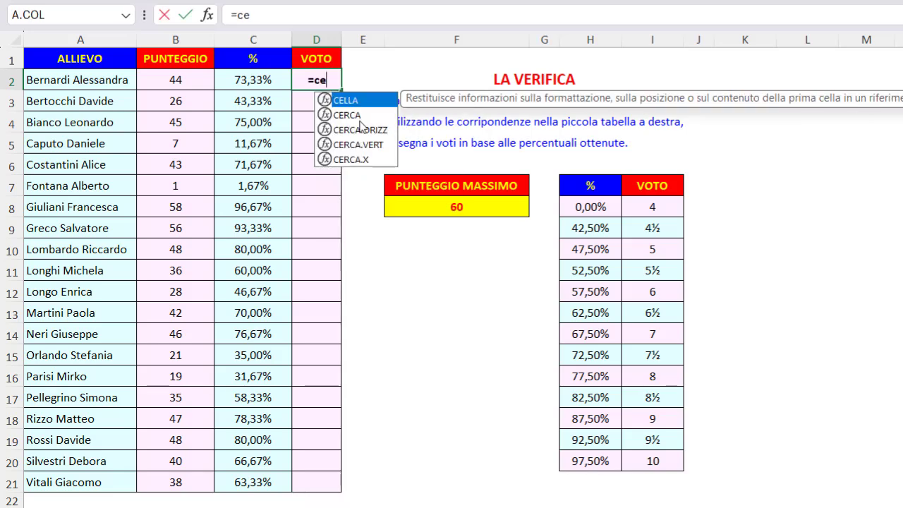
double_click(360, 144)
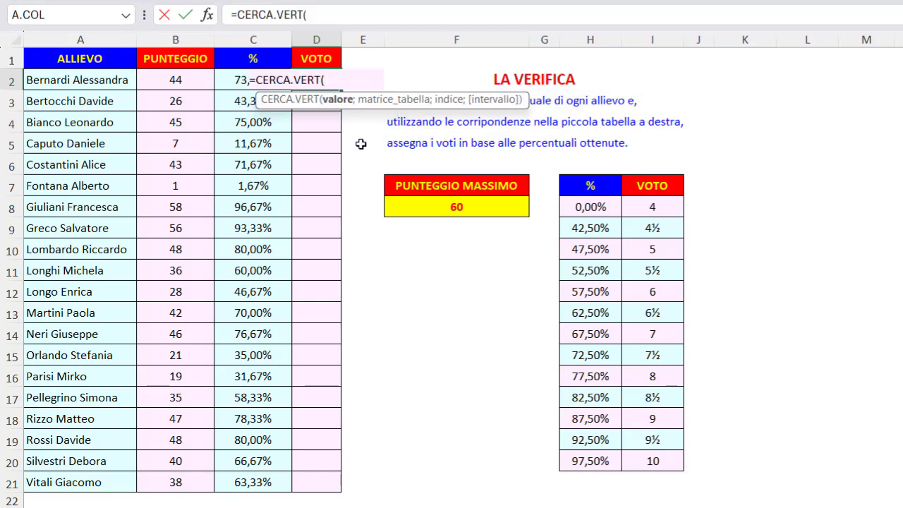
left_click(230, 81)
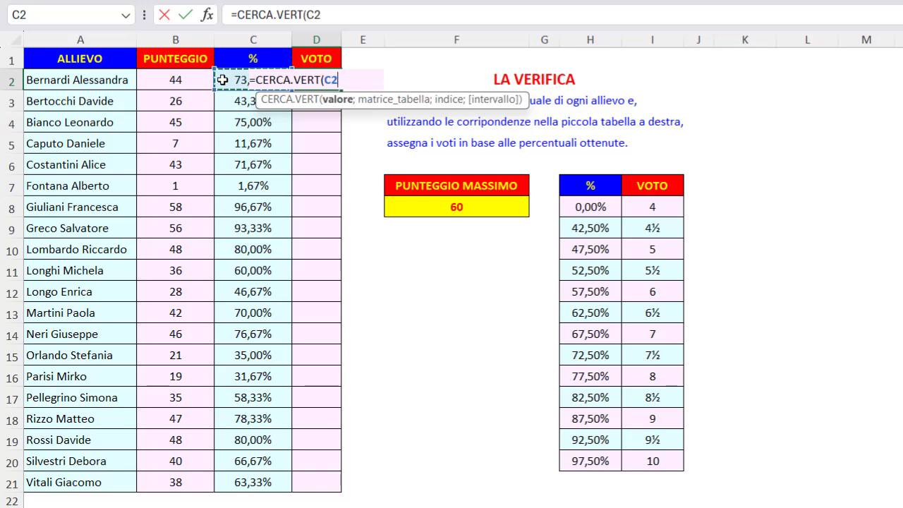
type(";")
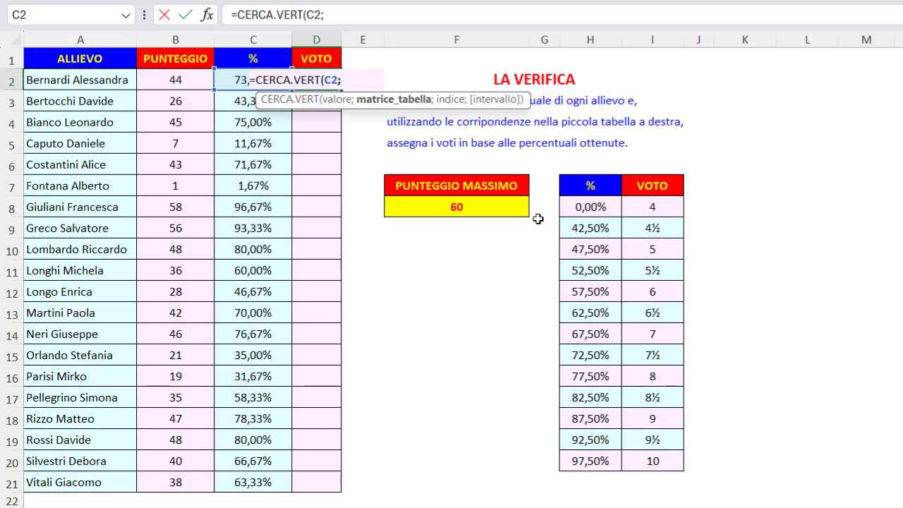
left_click_drag(568, 206, 653, 460)
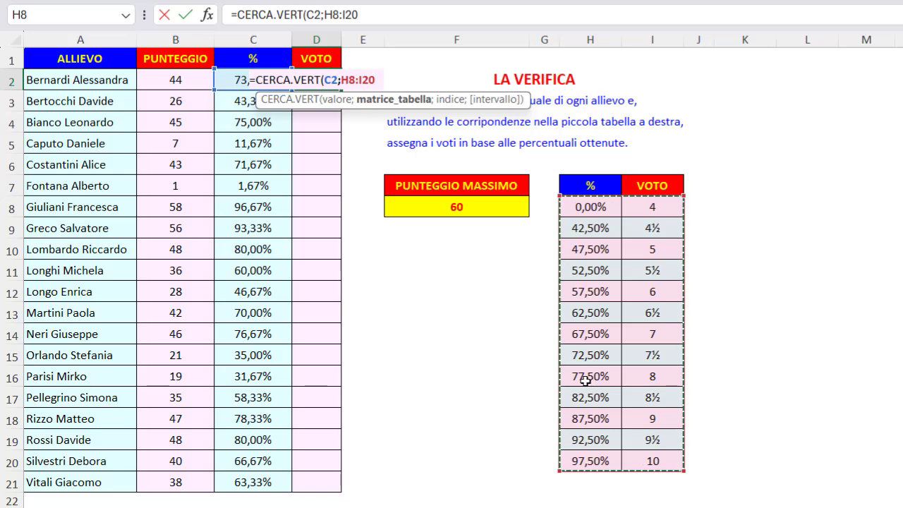
key("F4")
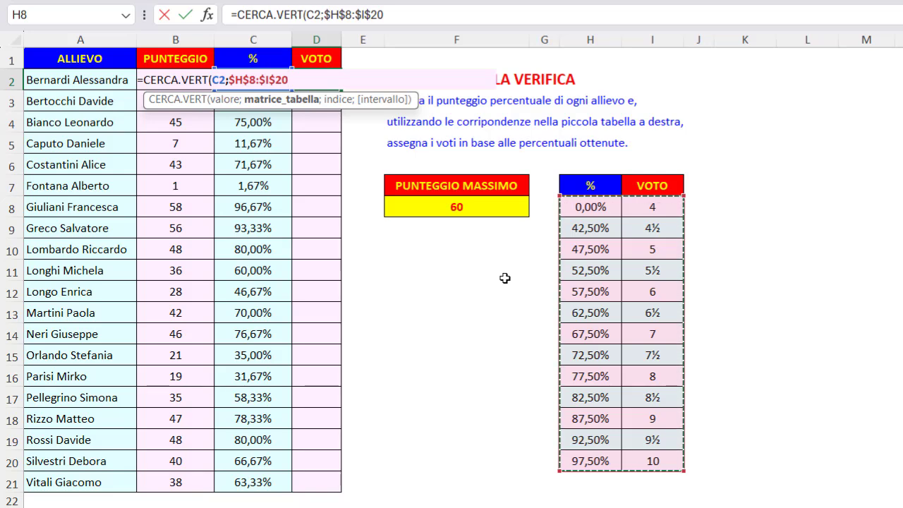
- Complete the D2 lookup with column index 2 and approximate match 1, and fill it down the VOTO column to row 21
type(";")
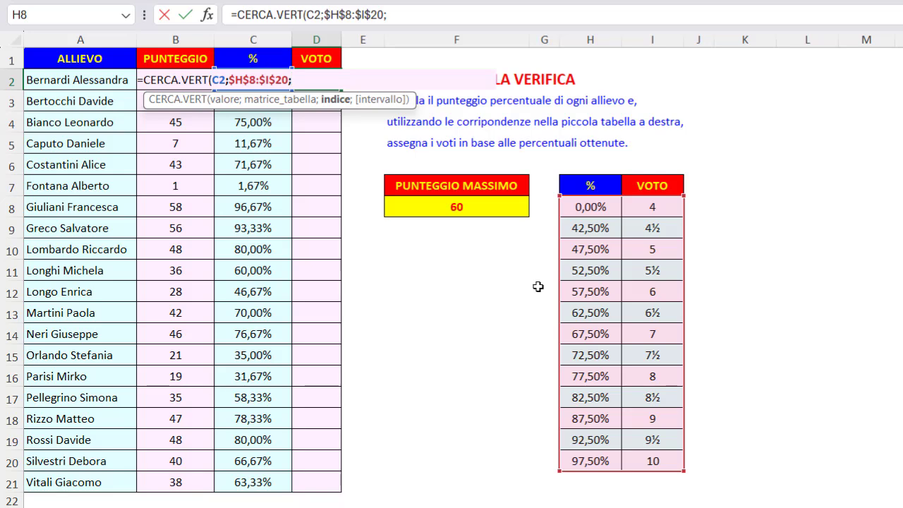
type("2;")
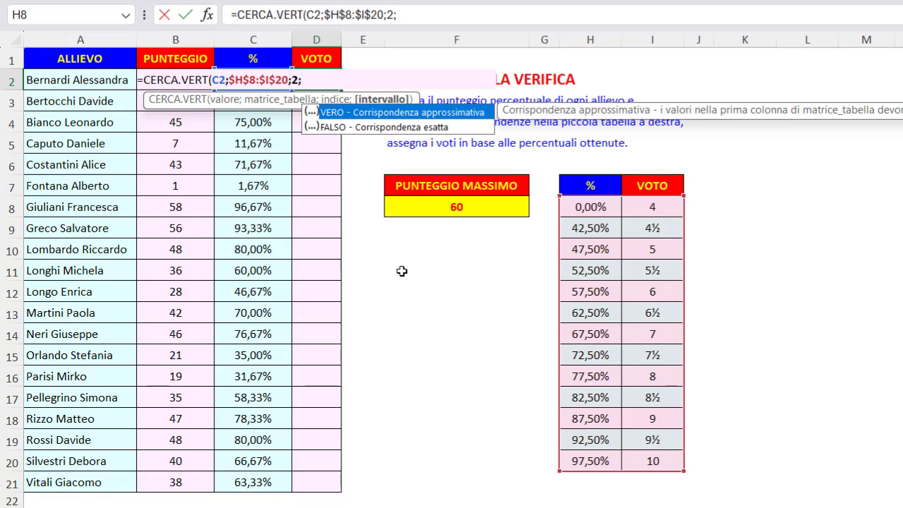
type("1")
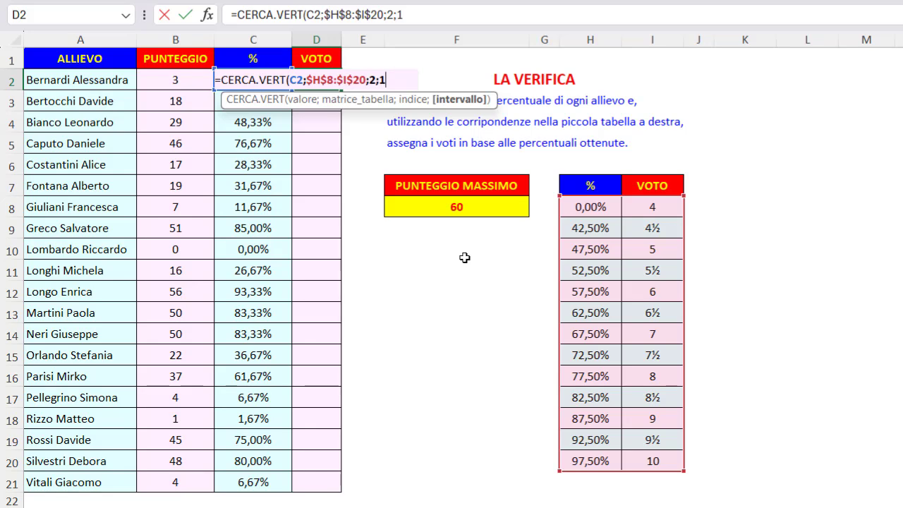
type(")")
key("Return")
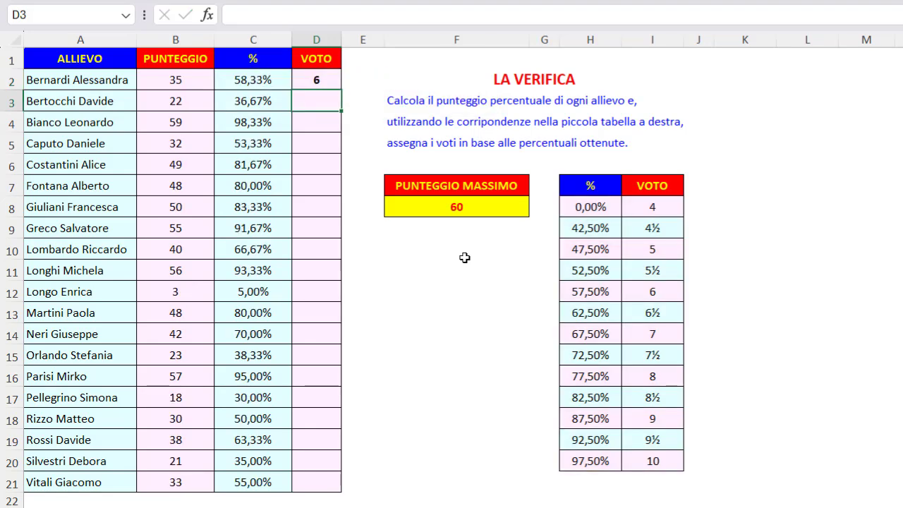
left_click(335, 80)
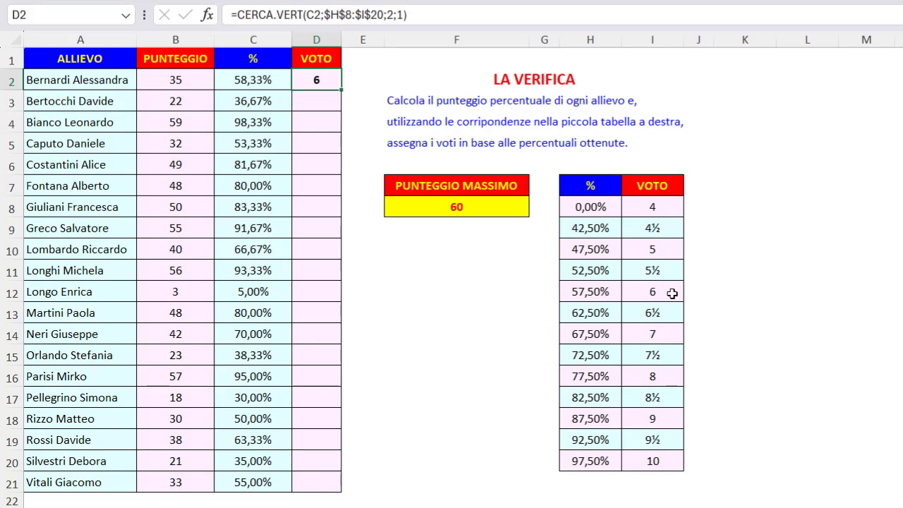
double_click(343, 85)
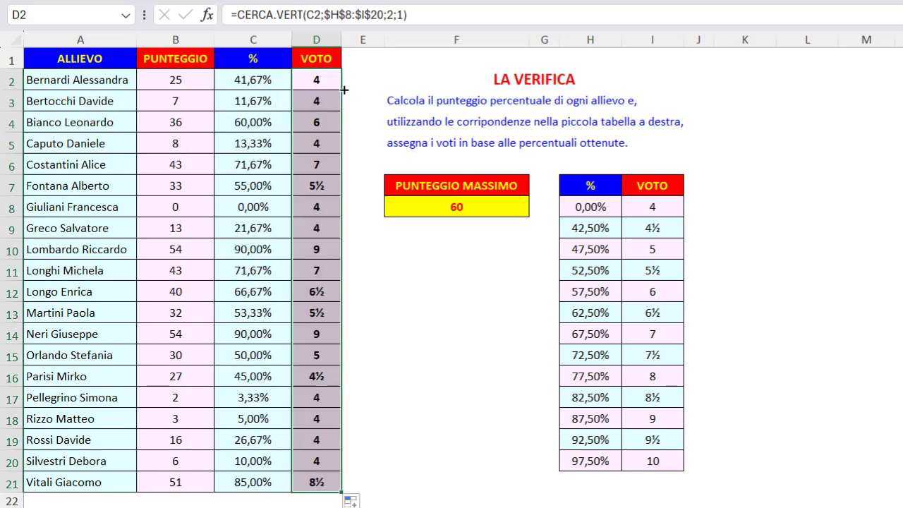
- Compare the percentages in C10 and C6 with the matching thresholds and grades in the H8:I20 table
left_click(282, 254)
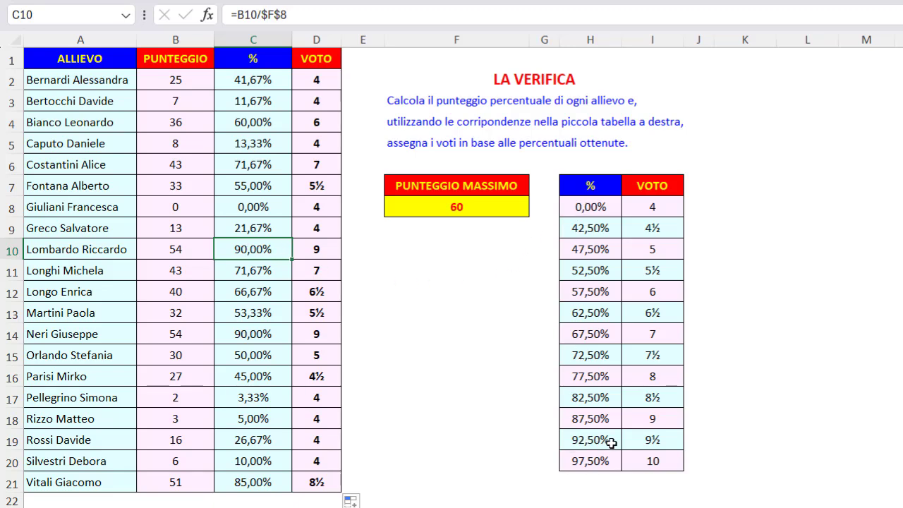
left_click(609, 418)
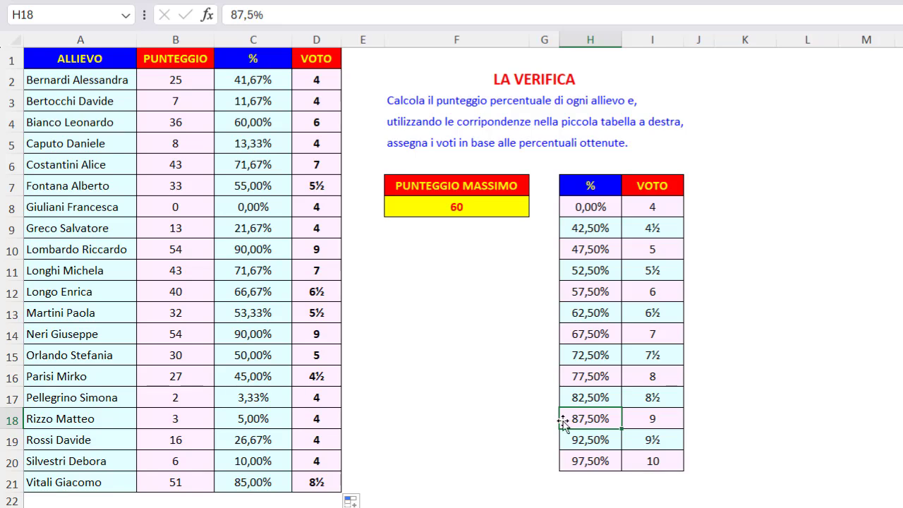
left_click(665, 419)
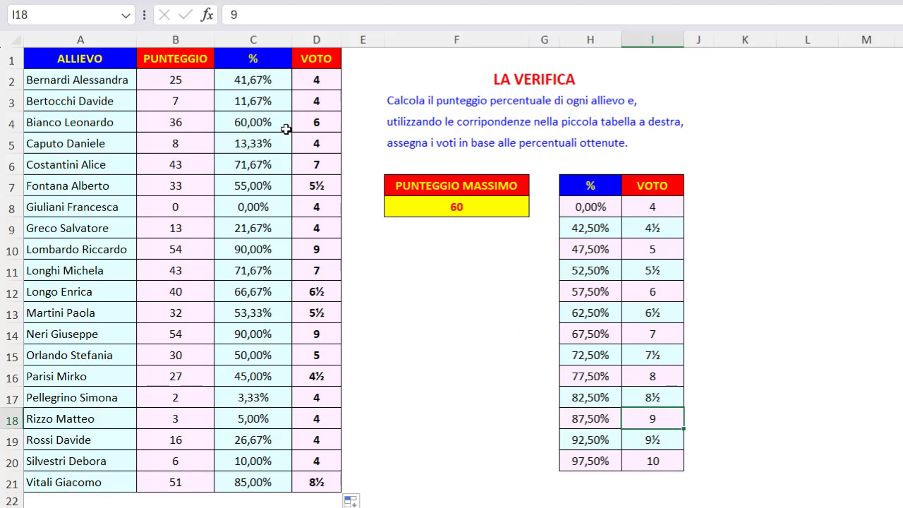
left_click(276, 164)
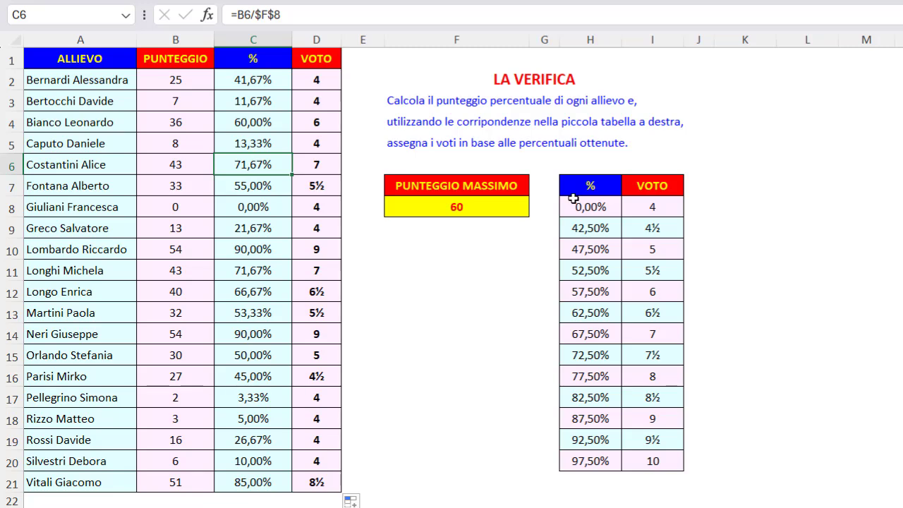
left_click_drag(579, 205, 668, 464)
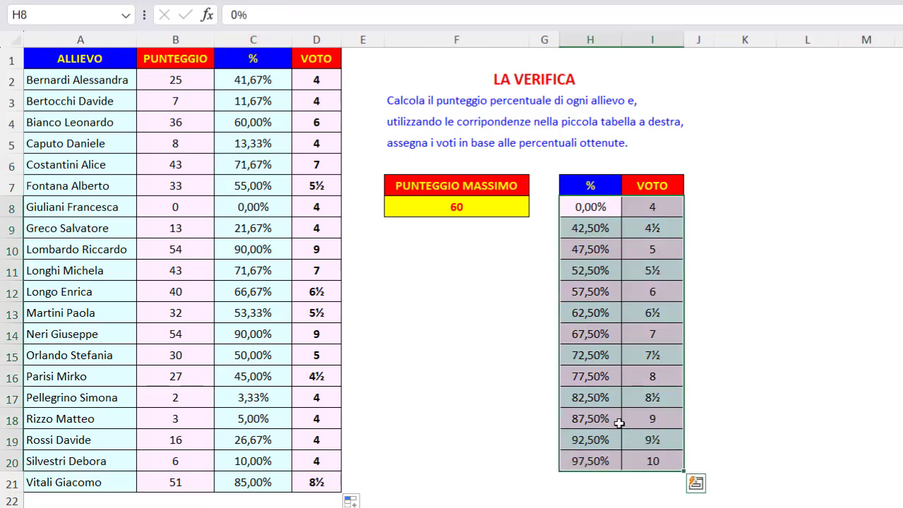
left_click(571, 334)
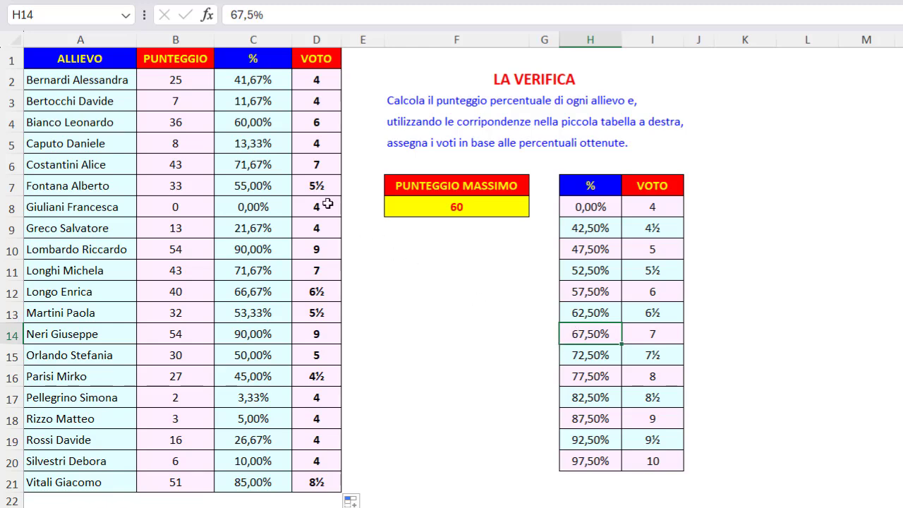
left_click(285, 164)
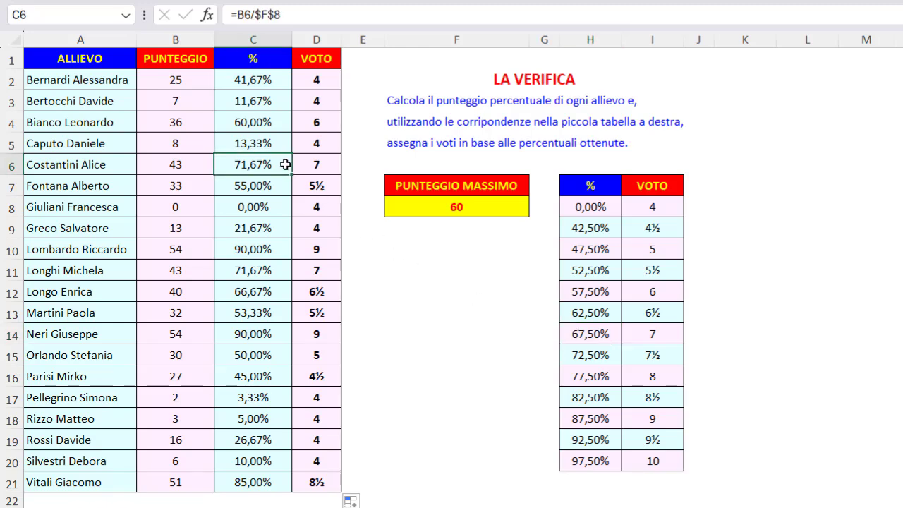
left_click(450, 80)
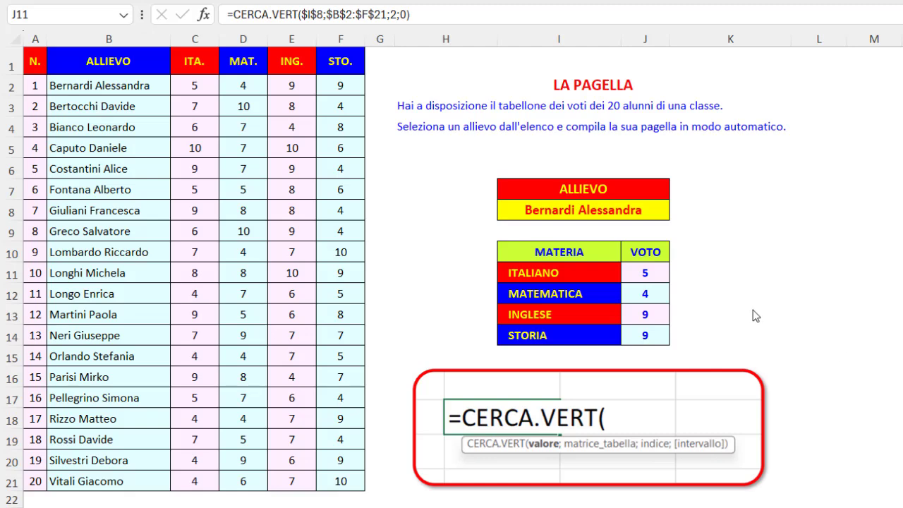
- On the LA PAGELLA sheet, change the table range of the ITALIANO lookup formula in J11 to $A$2:$F$21
left_click(652, 272)
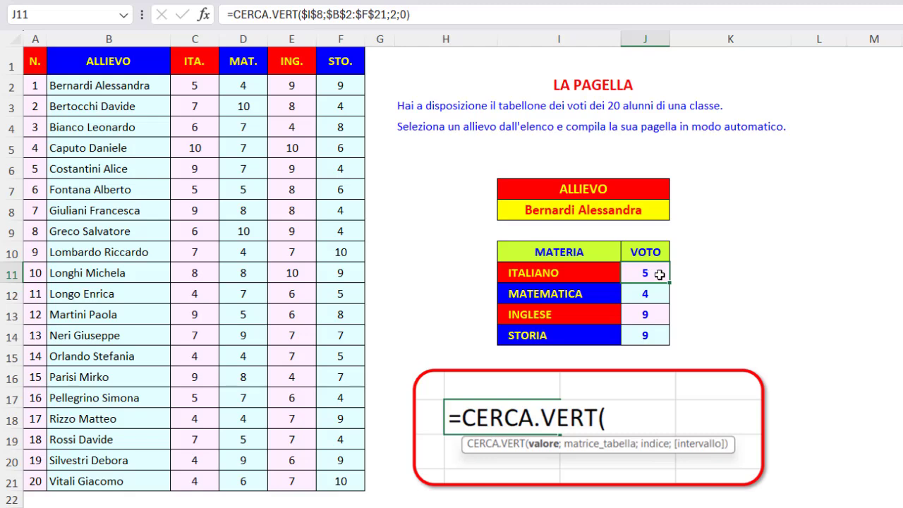
left_click_drag(326, 15, 386, 16)
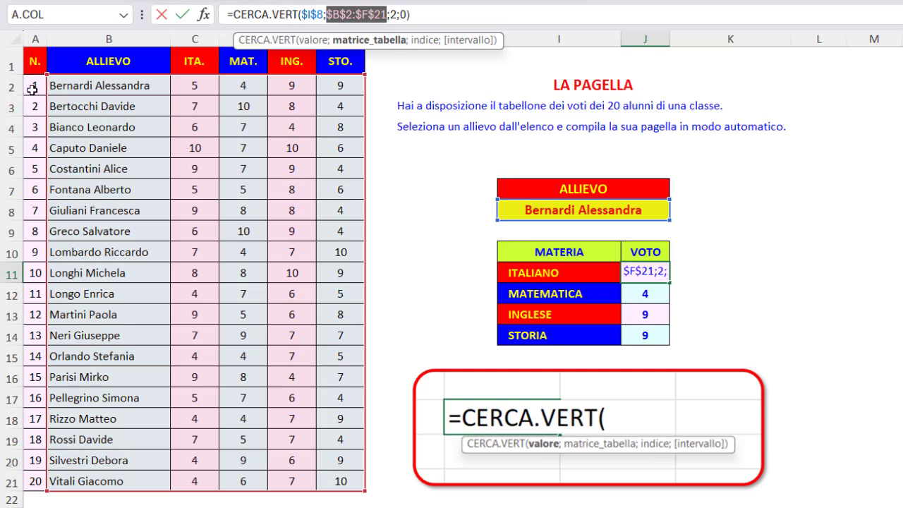
left_click_drag(32, 88, 325, 466)
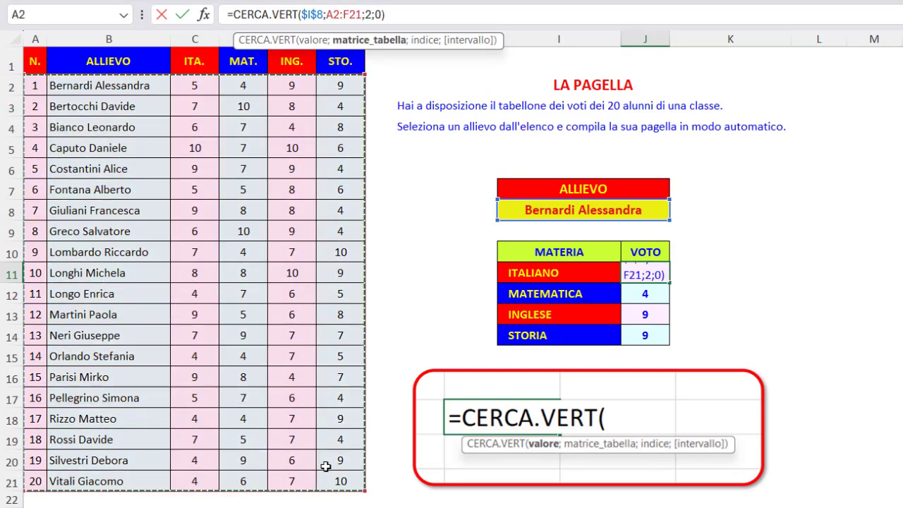
key("F4")
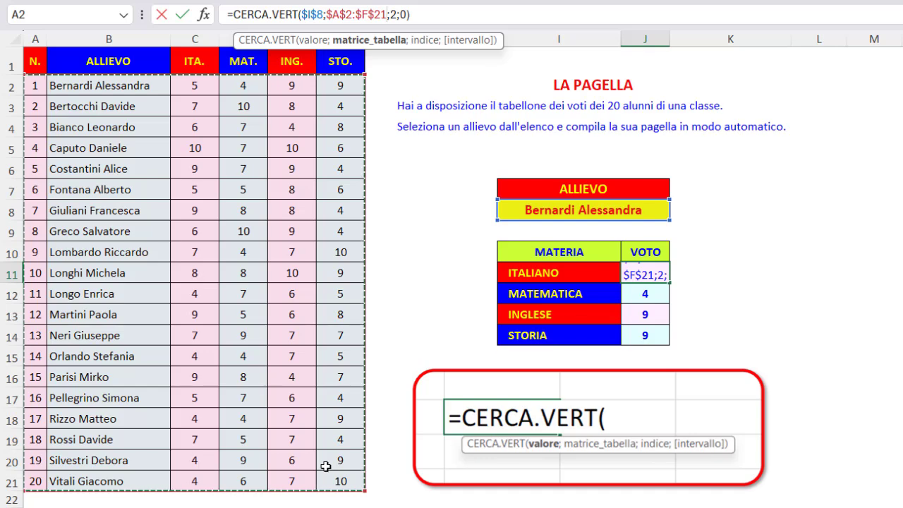
key("Return")
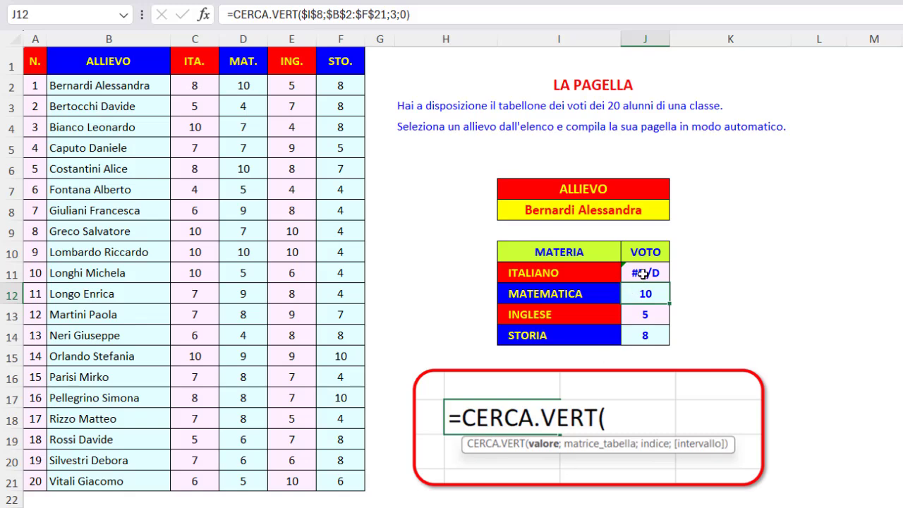
left_click_drag(36, 83, 21, 478)
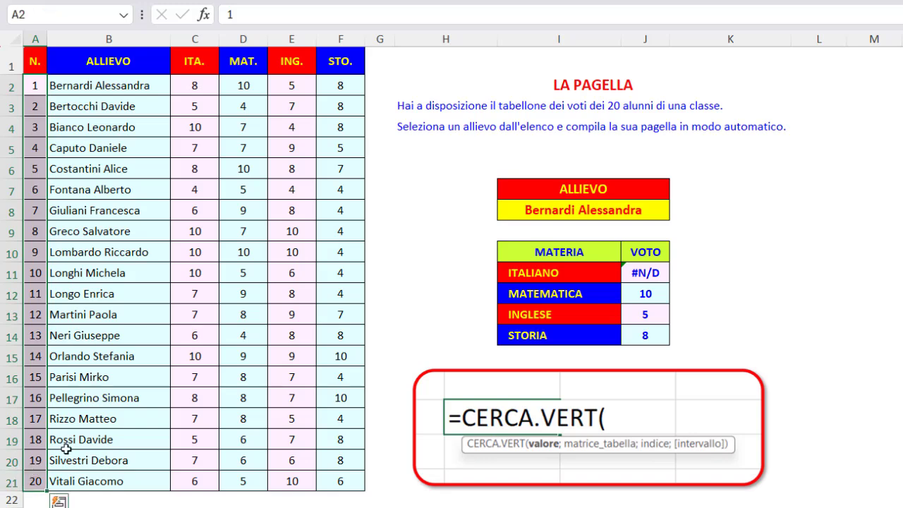
left_click(509, 210)
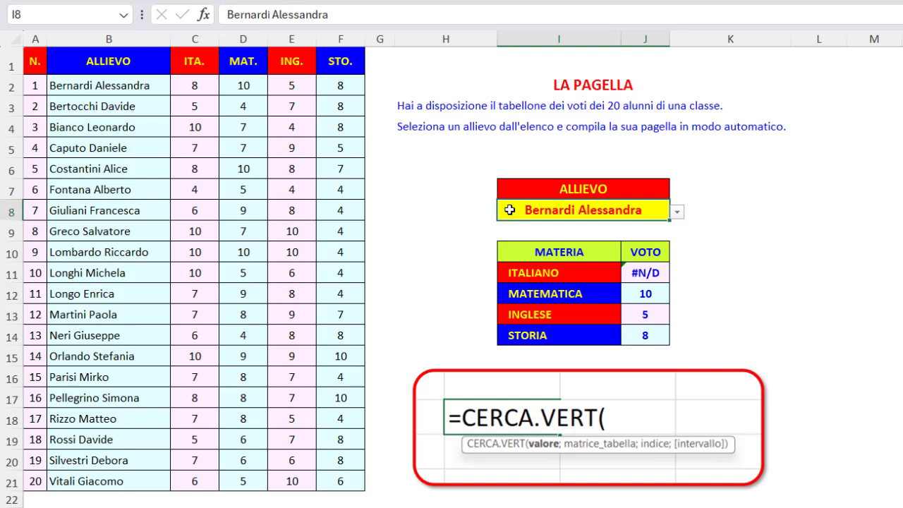
- Check the J11 lookup formula on the LA PAGELLA sheet against the student table range B2:F21
left_click(626, 272)
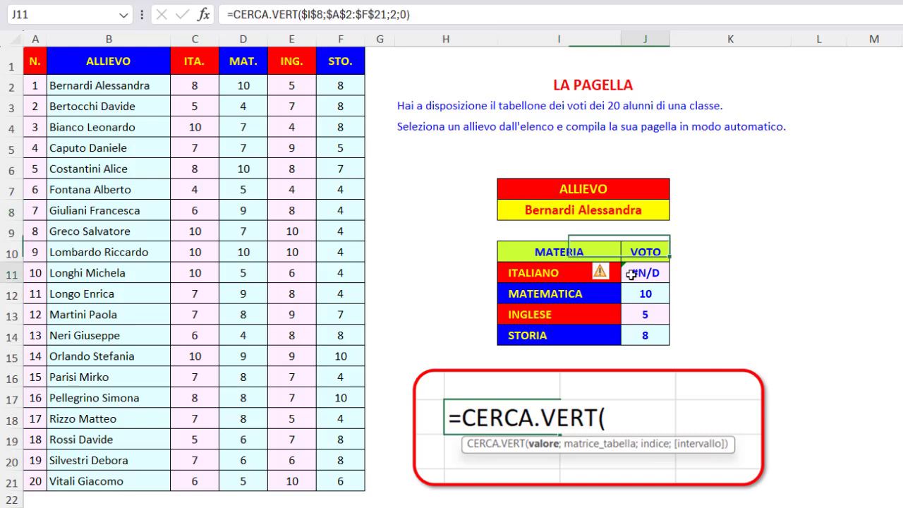
left_click_drag(110, 92, 342, 483)
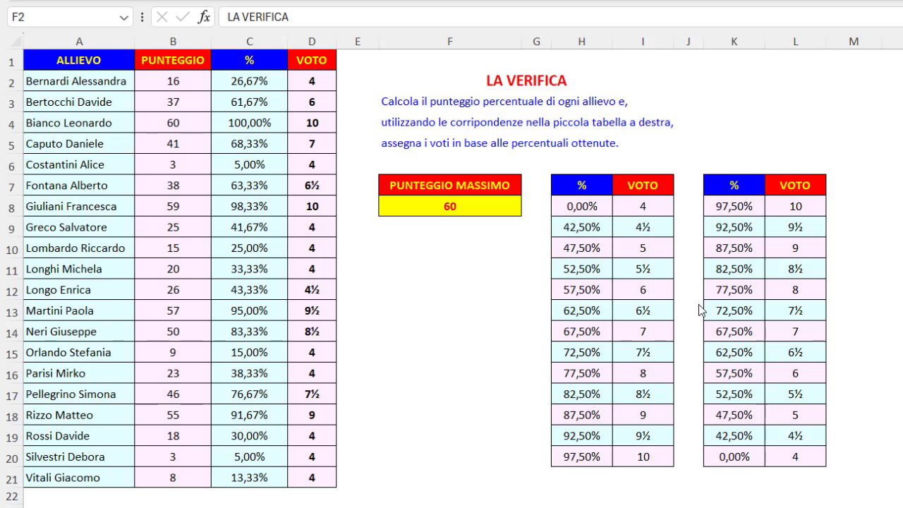
- On the LA VERIFICA sheet, change the D2 lookup's table range to $K$8:$L$20 and fill it down the VOTO column to row 21
left_click(307, 81)
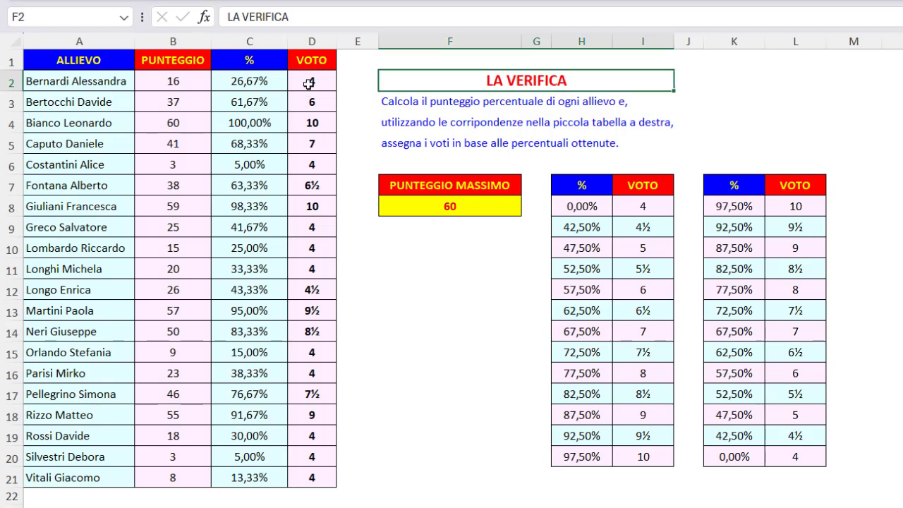
left_click(351, 12)
left_click_drag(673, 252, 800, 247)
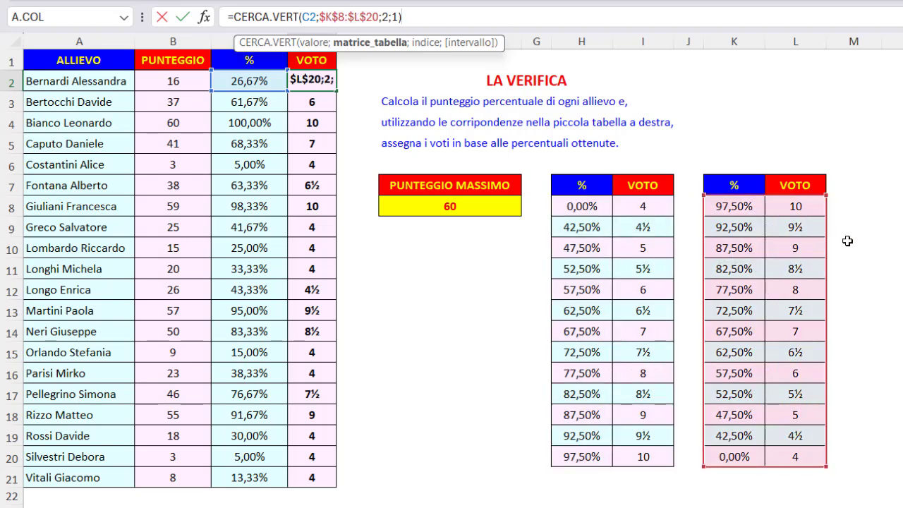
key("ctrl+Return")
double_click(337, 91)
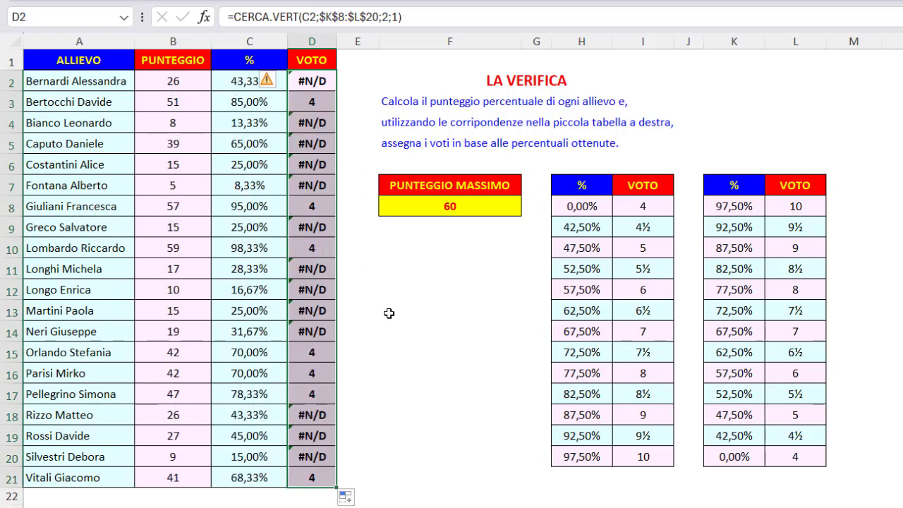
left_click(332, 479)
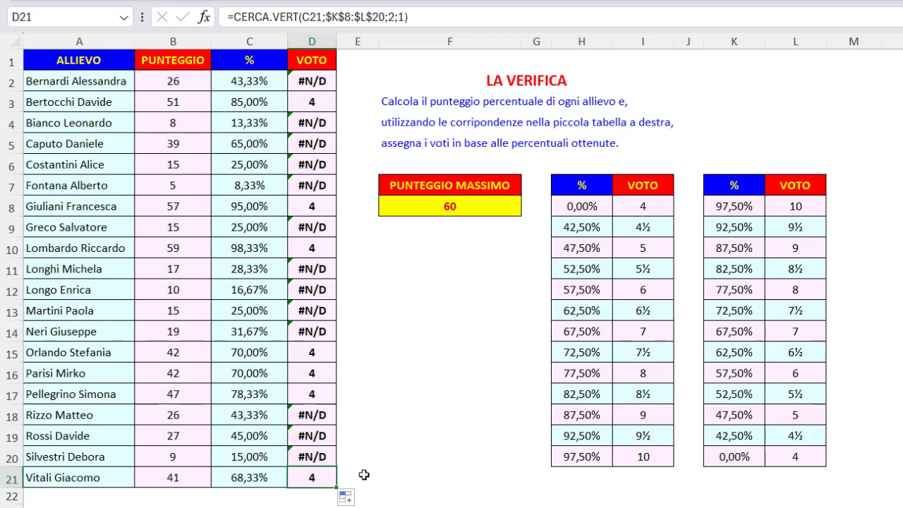
- Set the D2 lookup's table range back to $H$8:$I$20 and fill the formula down the VOTO column
left_click(312, 81)
left_click(333, 17)
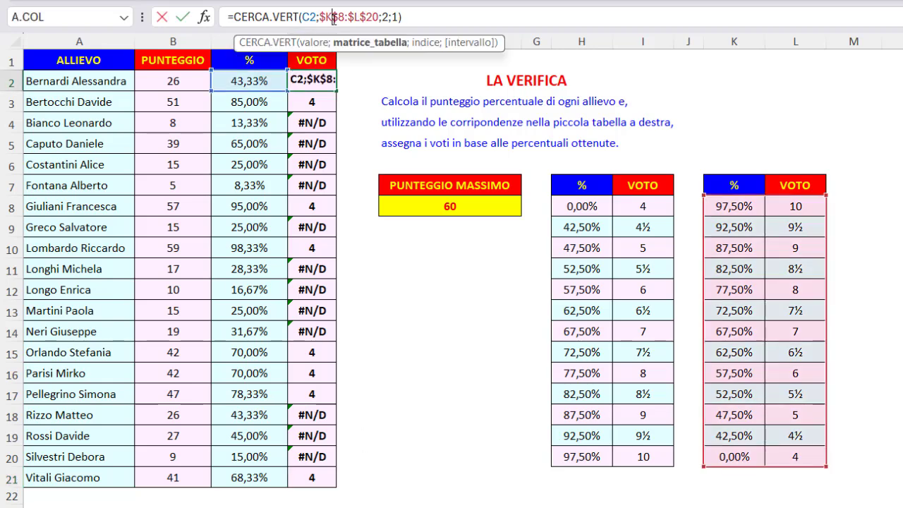
left_click_drag(703, 288, 606, 286)
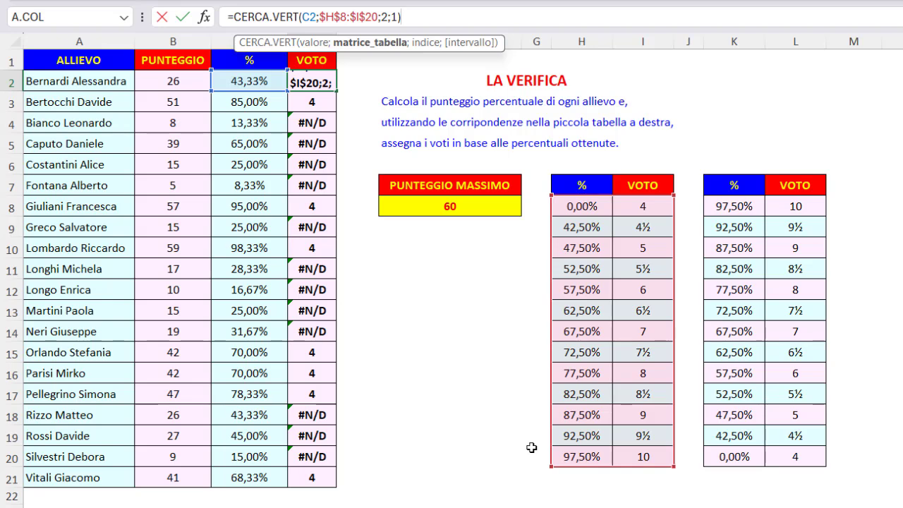
key("ctrl+Return")
double_click(337, 91)
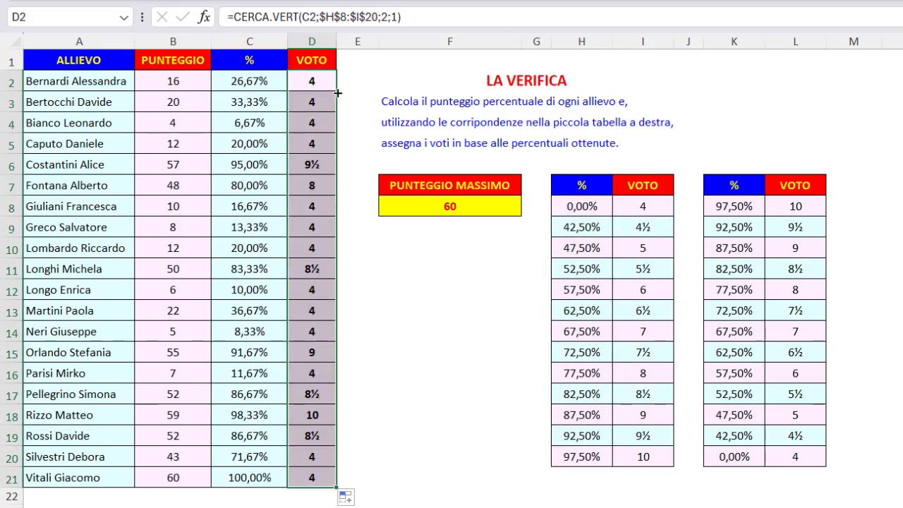
left_click(452, 85)
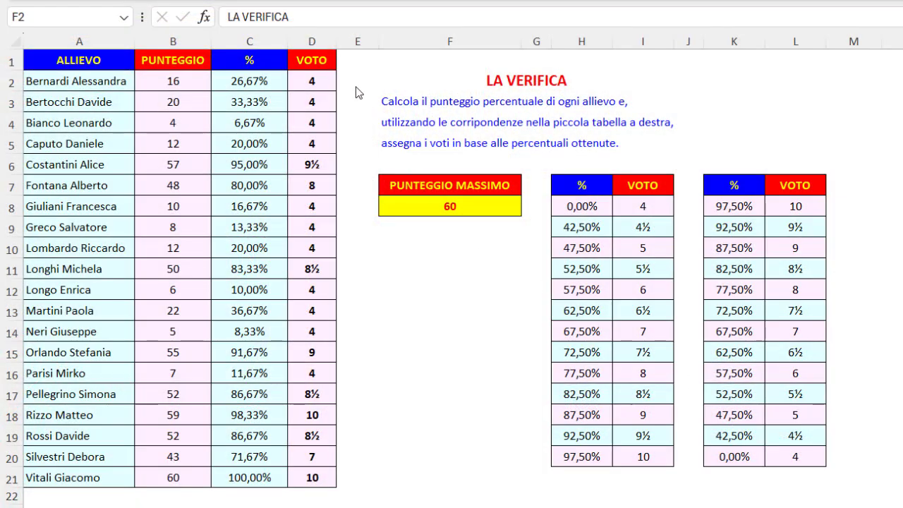
- Set the D2 lookup's match argument to 0, fill it down the VOTO column, and compare C4 with the thresholds in H8:H20
left_click(314, 81)
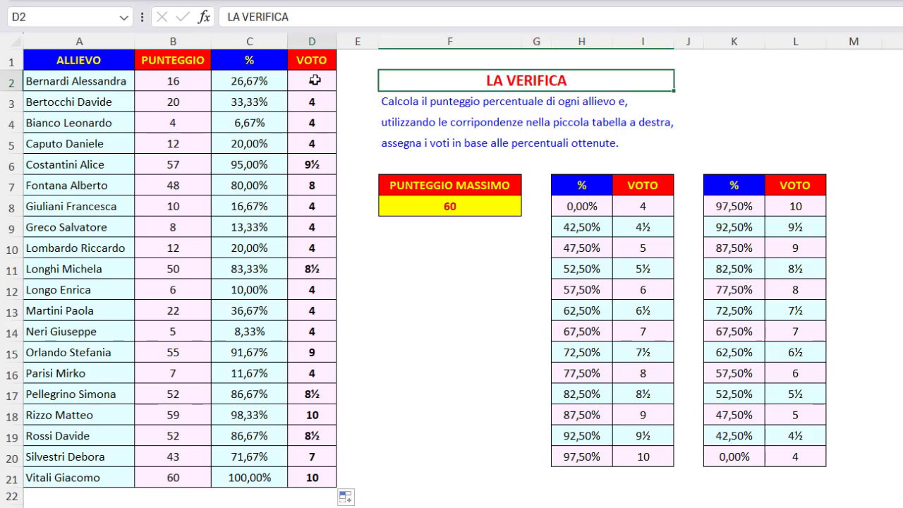
left_click(393, 17)
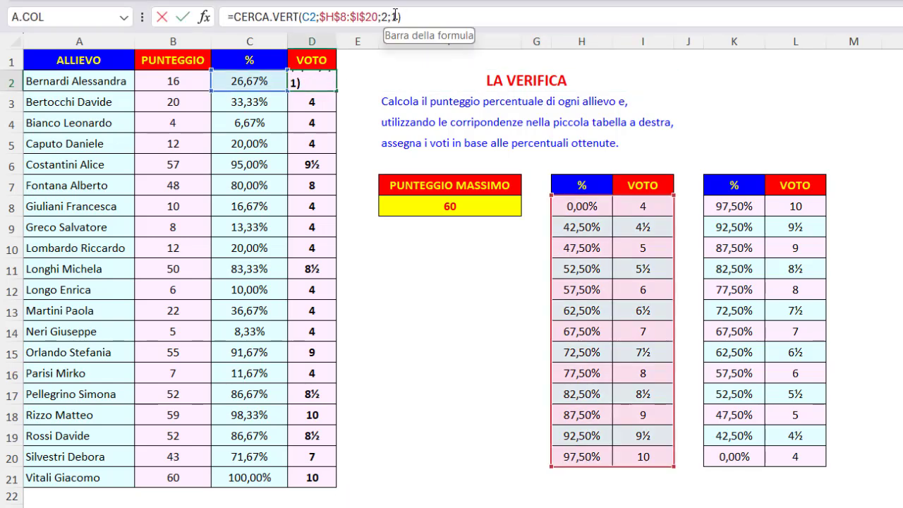
double_click(393, 17)
type("0")
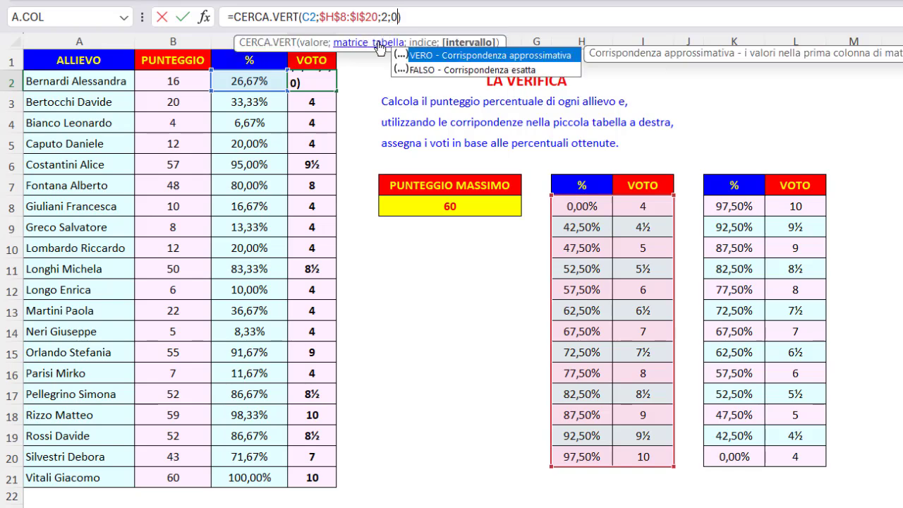
key("Return")
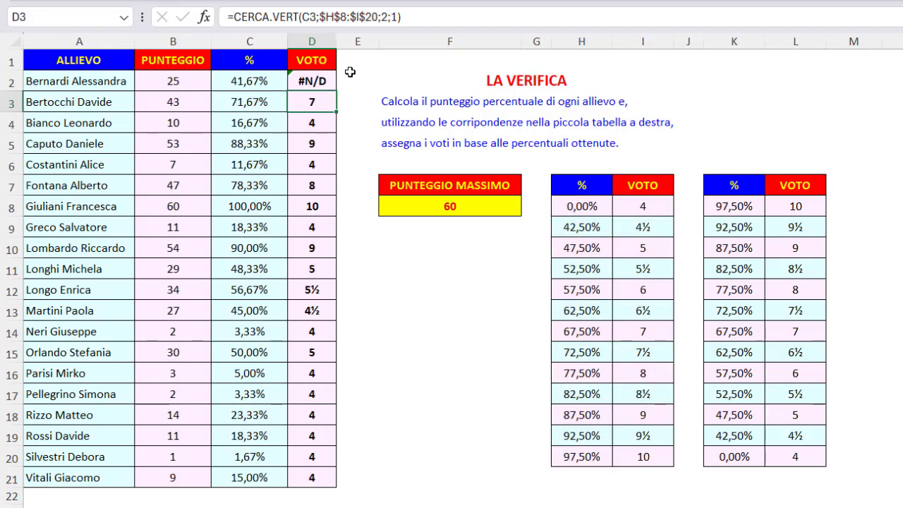
left_click(320, 83)
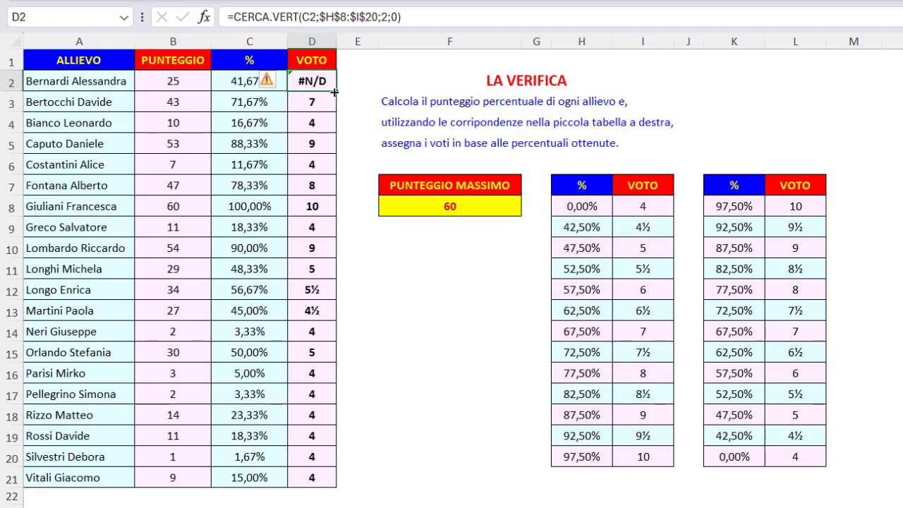
double_click(334, 92)
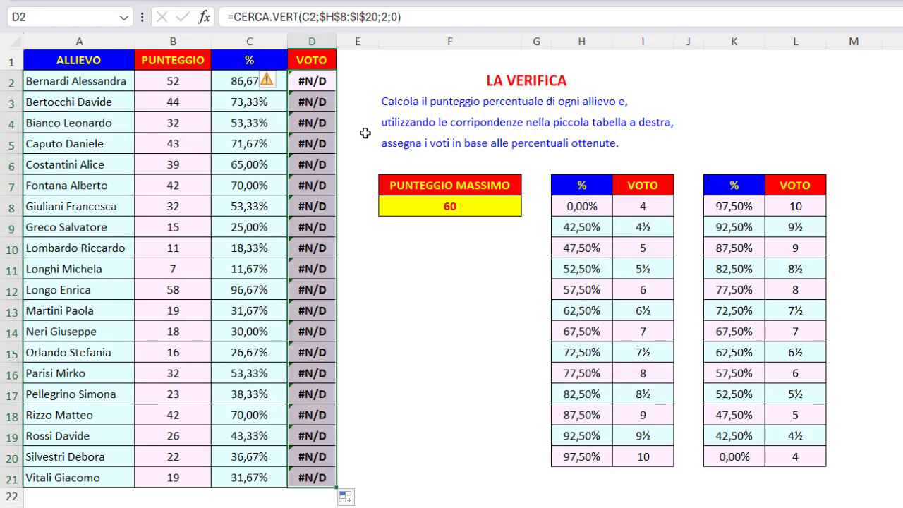
left_click(254, 121)
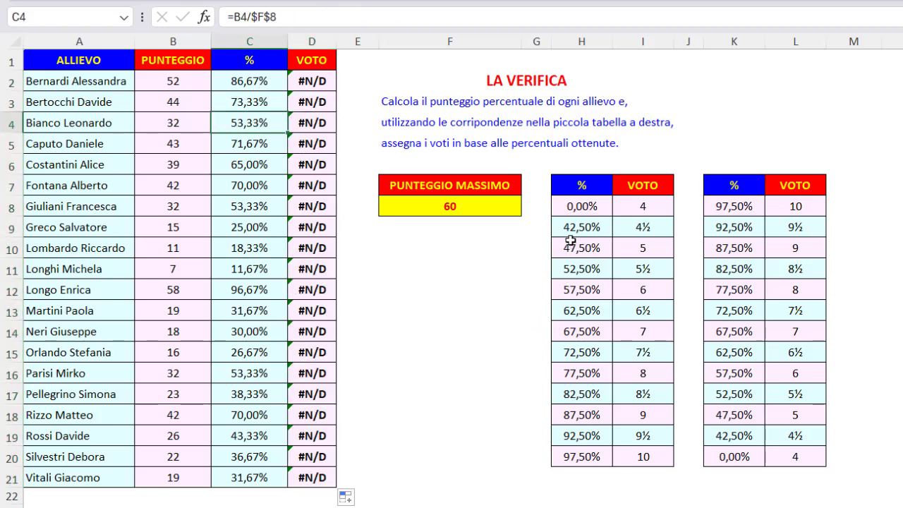
left_click_drag(567, 206, 585, 457)
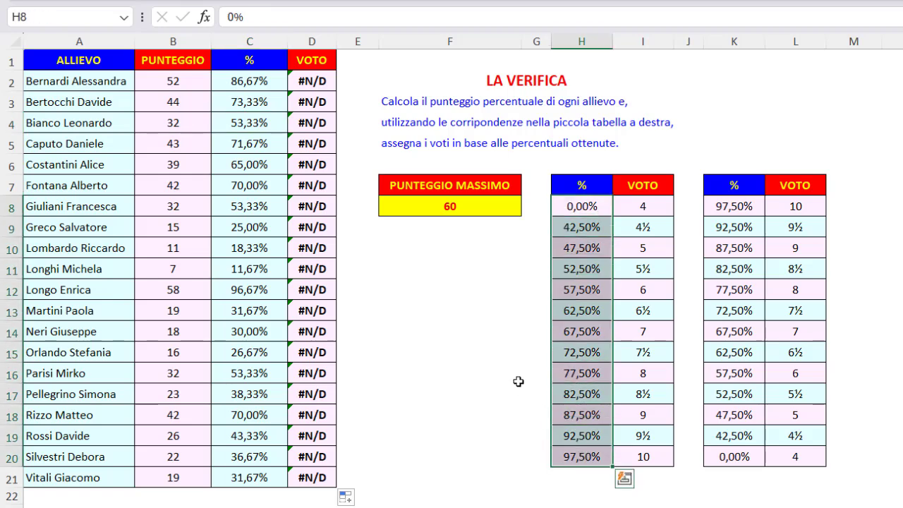
- Set the D2 lookup's match argument to 1 and fill the formula down the VOTO column to row 21
left_click(329, 86)
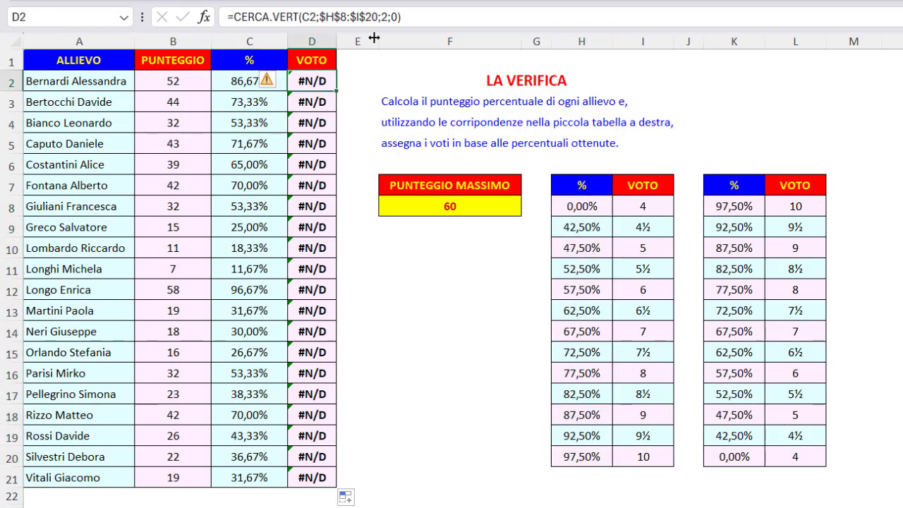
left_click(396, 17)
key("BackSpace")
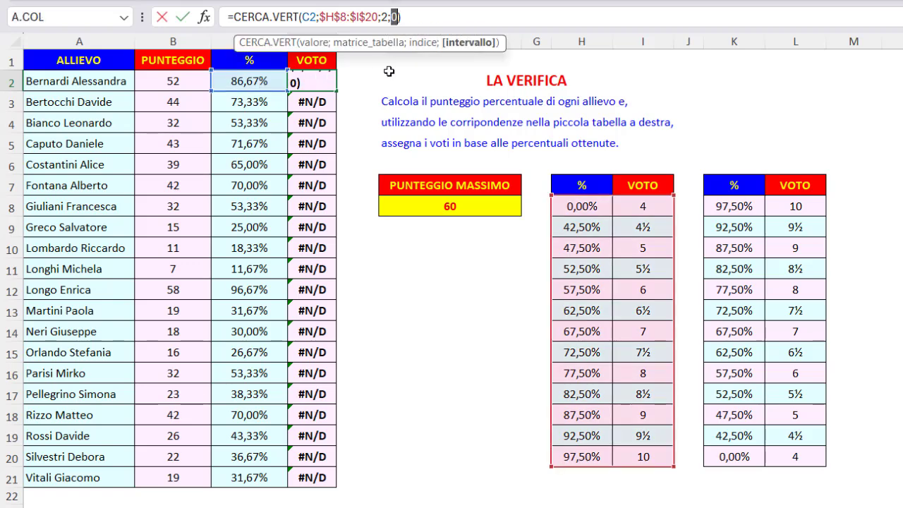
type("1")
key("Return")
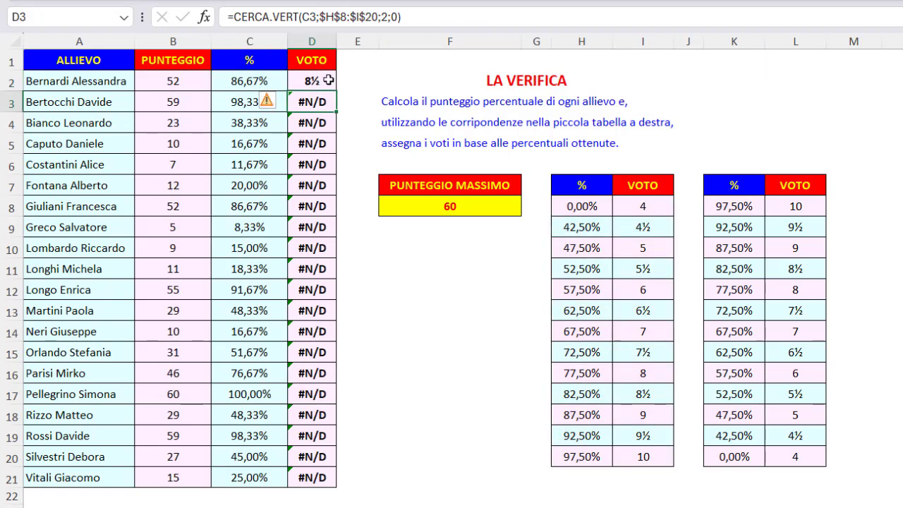
left_click(329, 82)
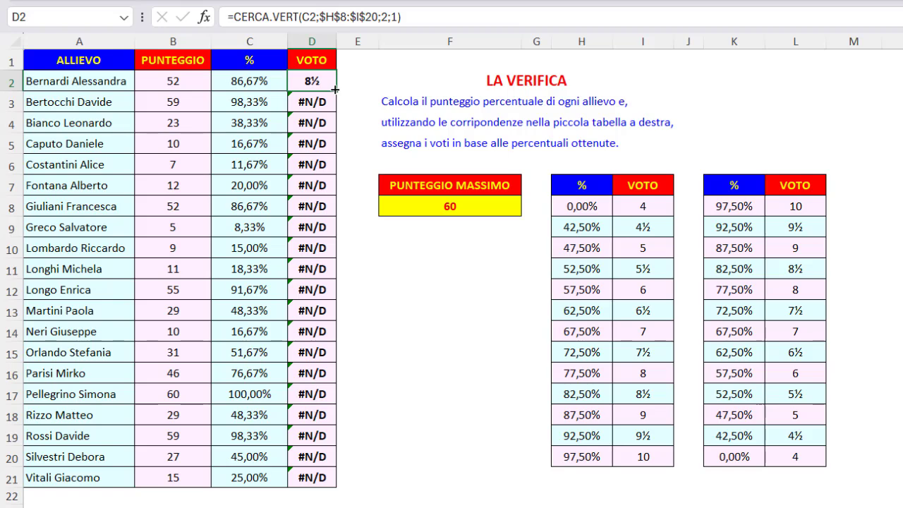
double_click(334, 88)
left_click(325, 81)
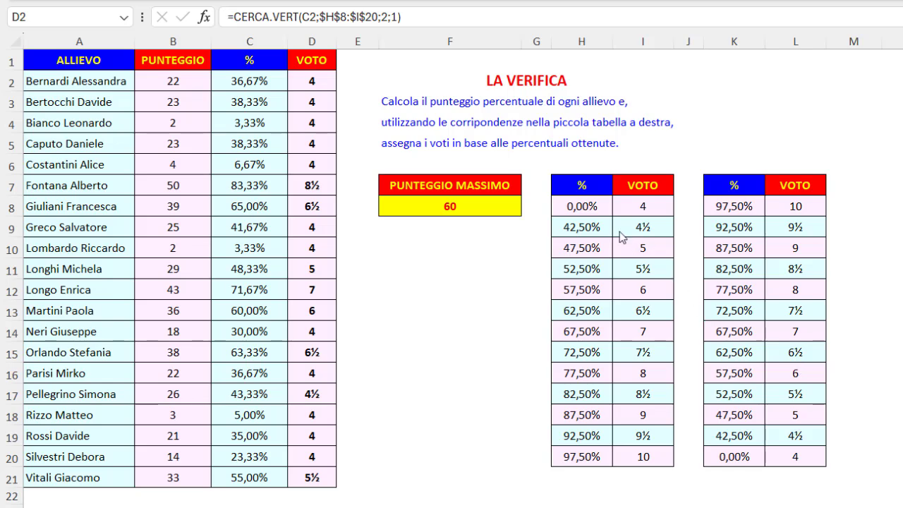
- Set the lowest percentage threshold in H8 to 20%
left_click(575, 206)
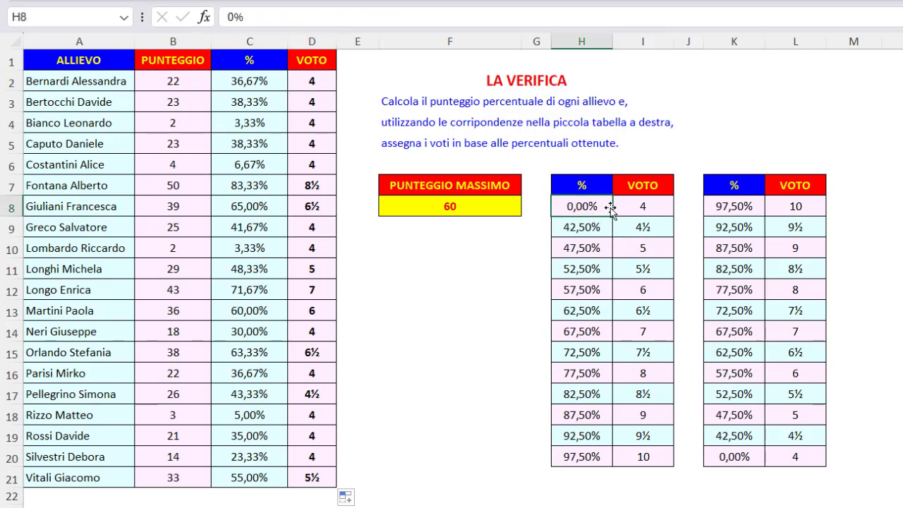
type("20")
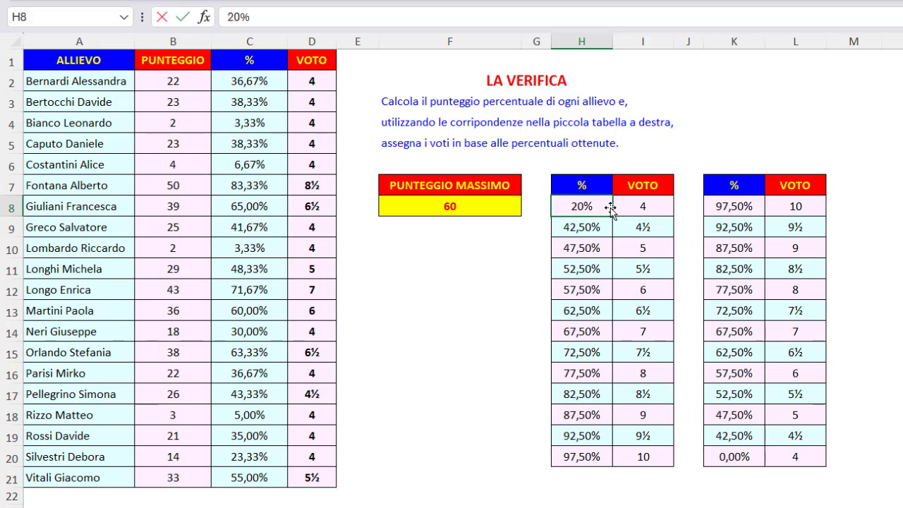
key("Return")
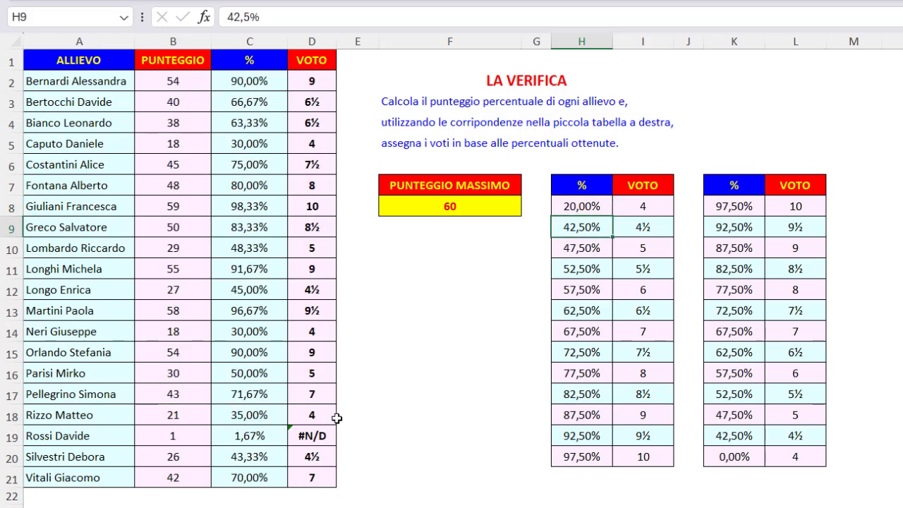
- Compare the grade in D19 and percentage in C19 with the thresholds in H8:H20, and recalculate the random scores
left_click(310, 432)
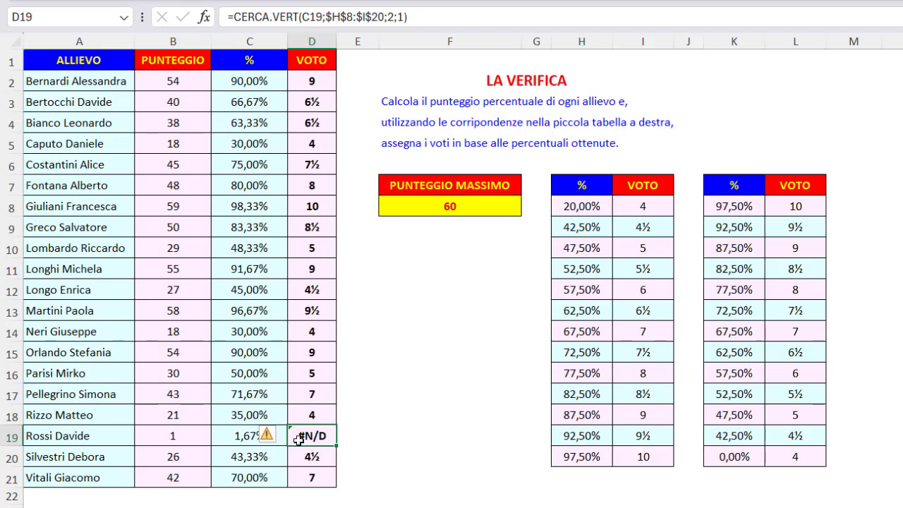
left_click(245, 443)
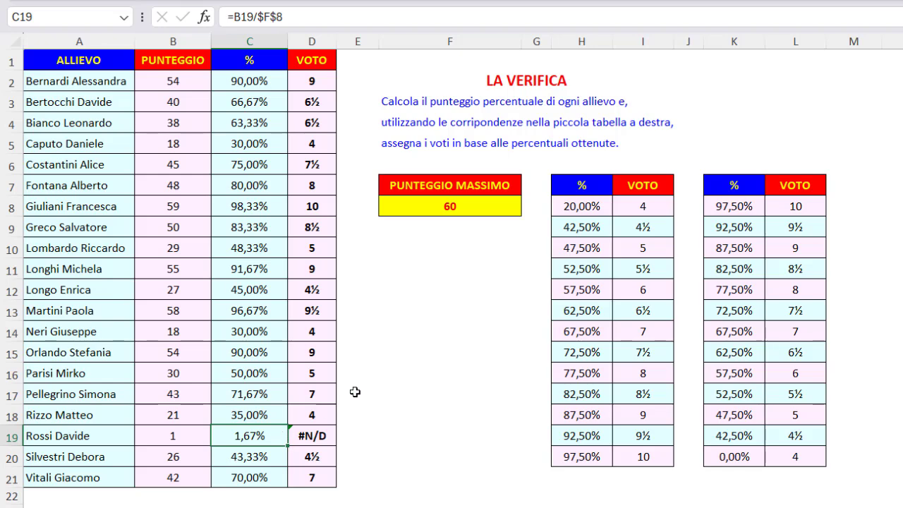
left_click(575, 204)
left_click_drag(575, 204, 586, 458)
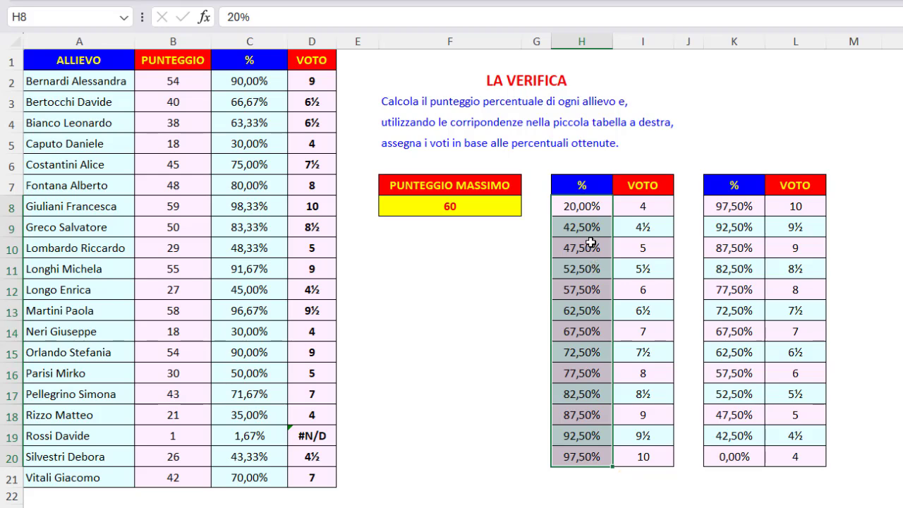
left_click(608, 206)
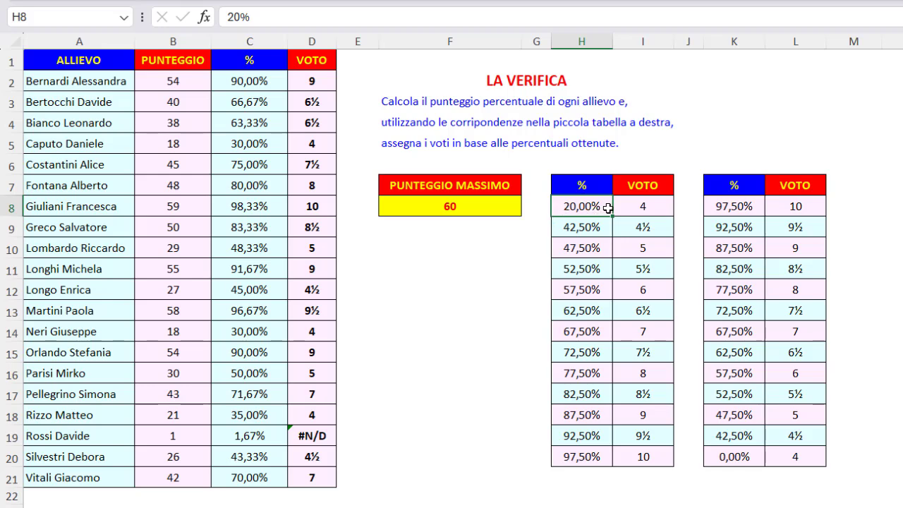
key("F9")
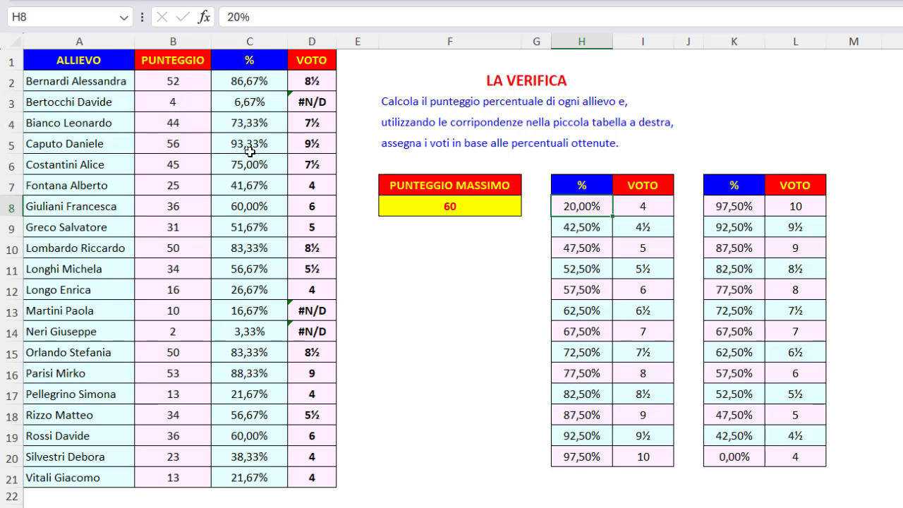
- Replace the random score formula in B2 with 80 and check the resulting percentage in C2
left_click(181, 84)
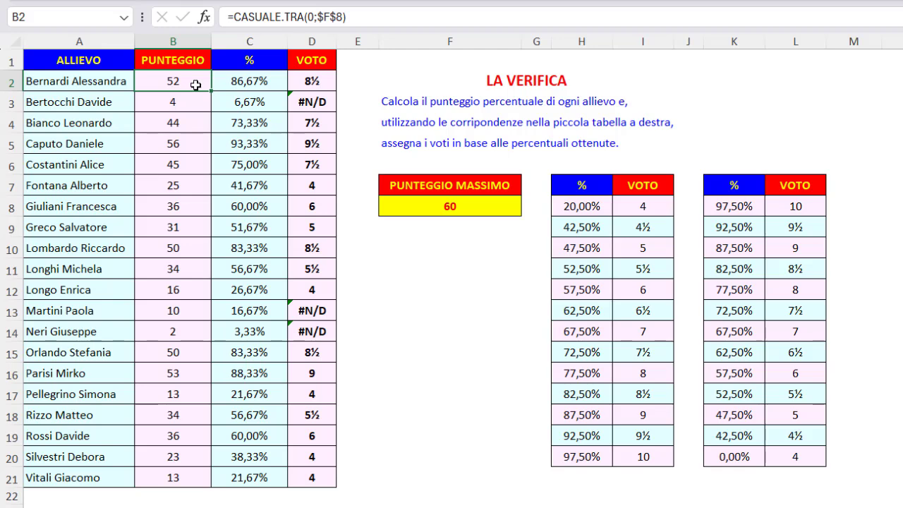
key("F9")
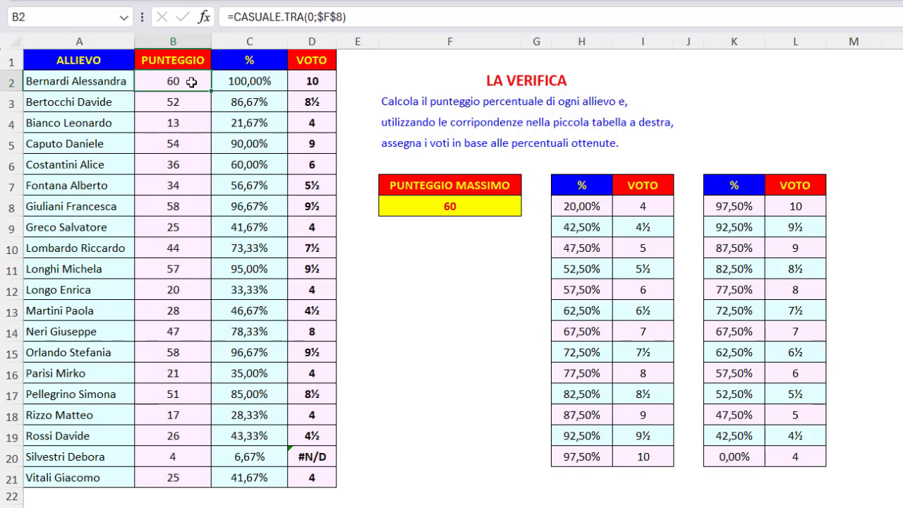
type("80")
key("Return")
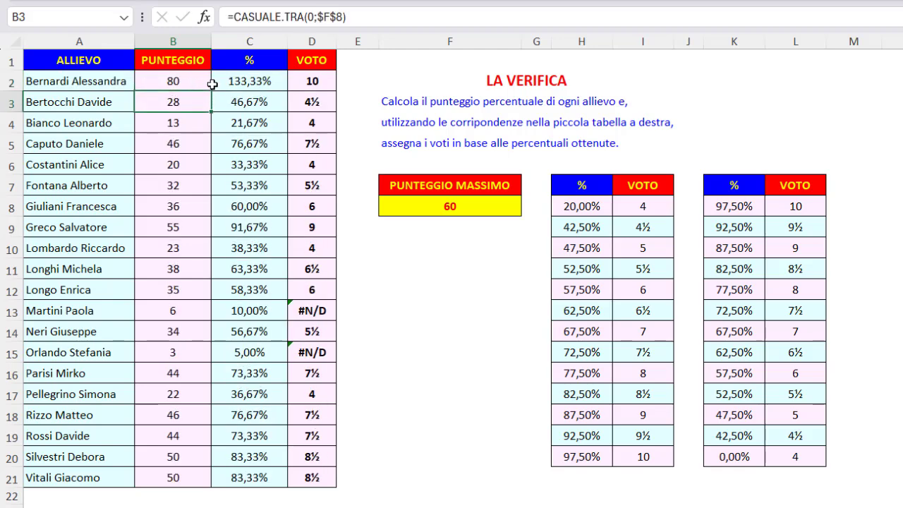
left_click(271, 82)
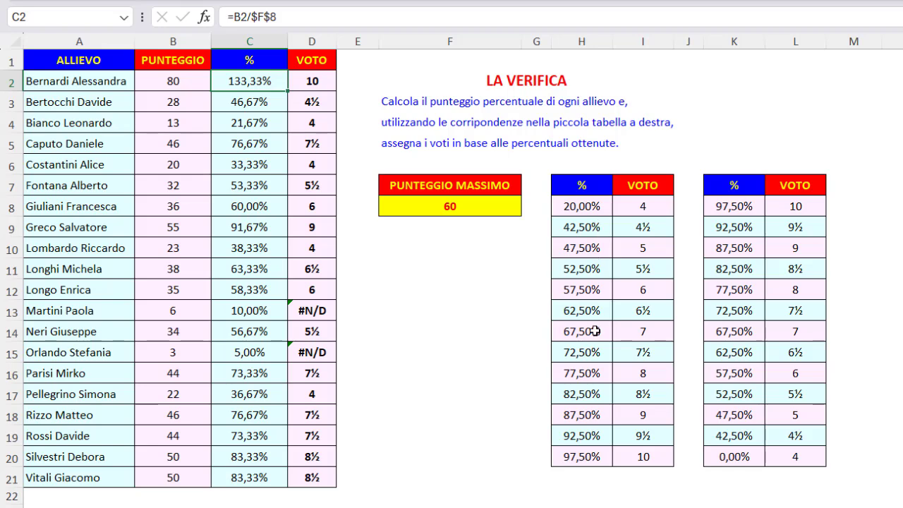
- Check the highest percentage threshold in H20 and its matching grade in I20
left_click(596, 457)
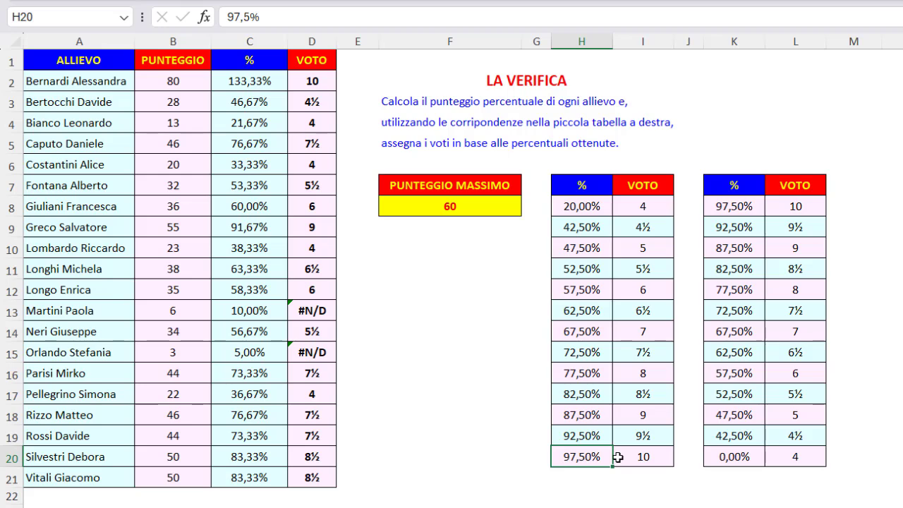
left_click(659, 456)
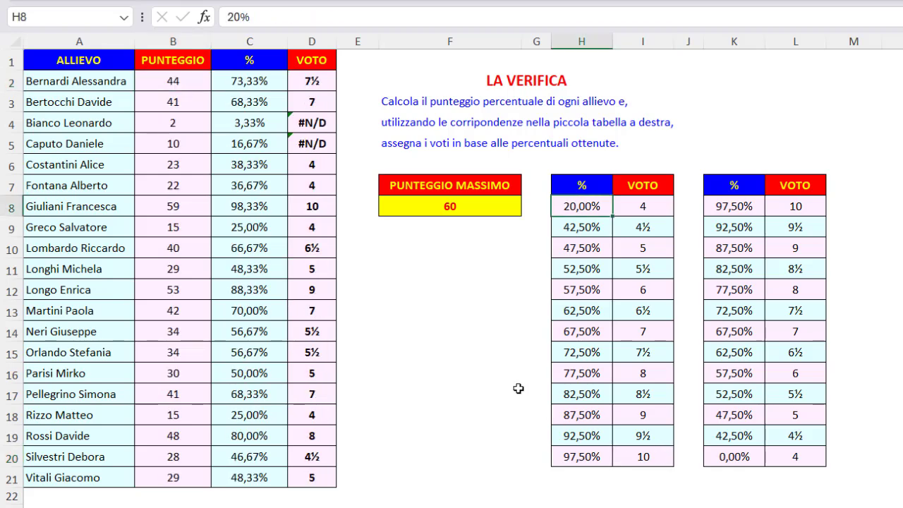
- Wrap the CERCA.VERT lookup in D2 in the SE.ERRORE function
left_click(312, 81)
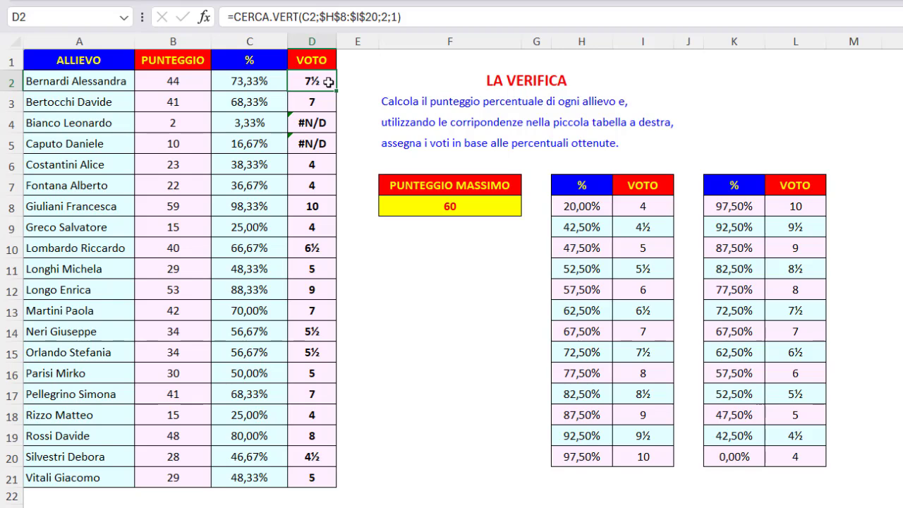
left_click(235, 16)
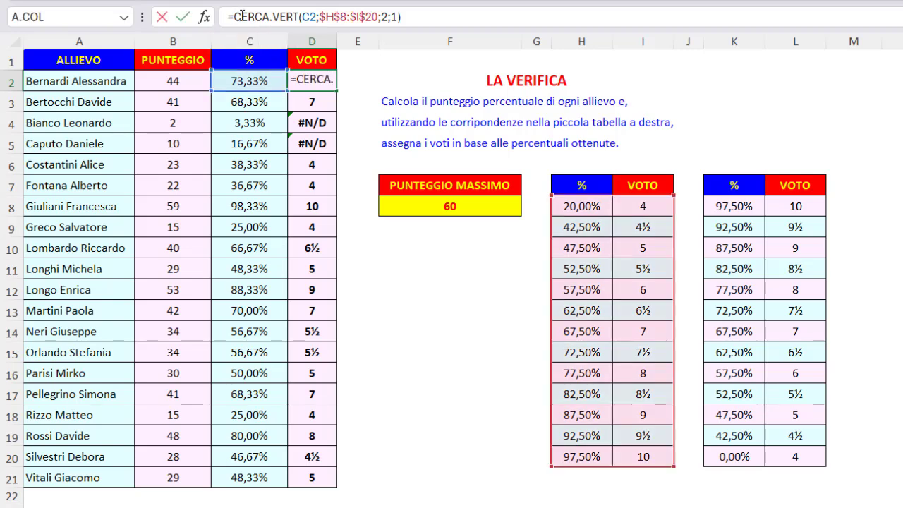
type("se.")
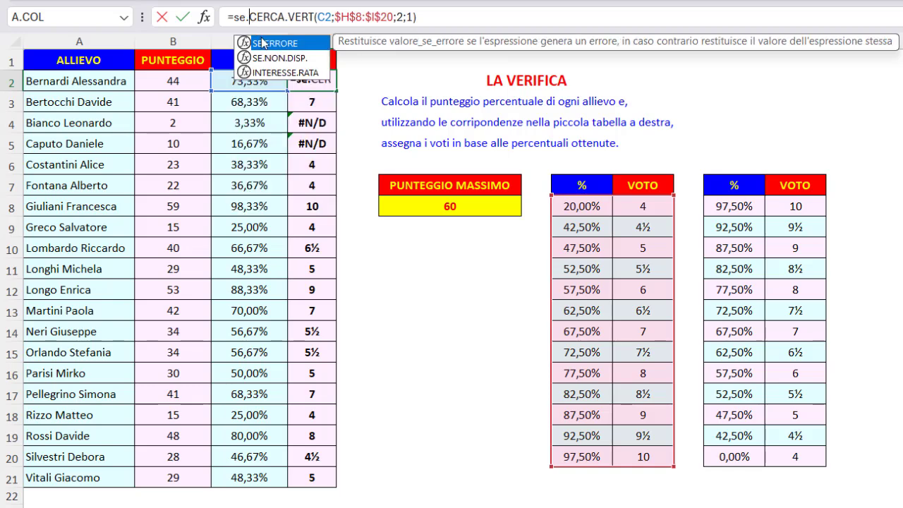
double_click(266, 44)
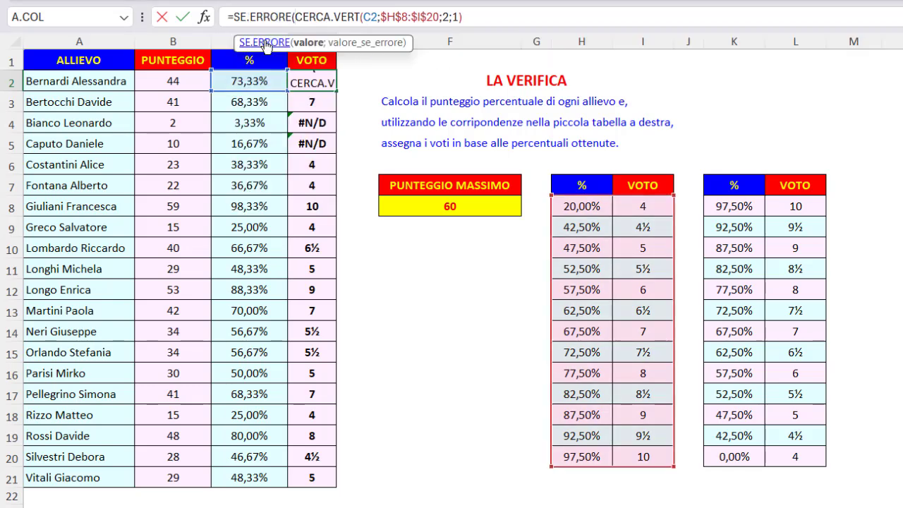
left_click(264, 18)
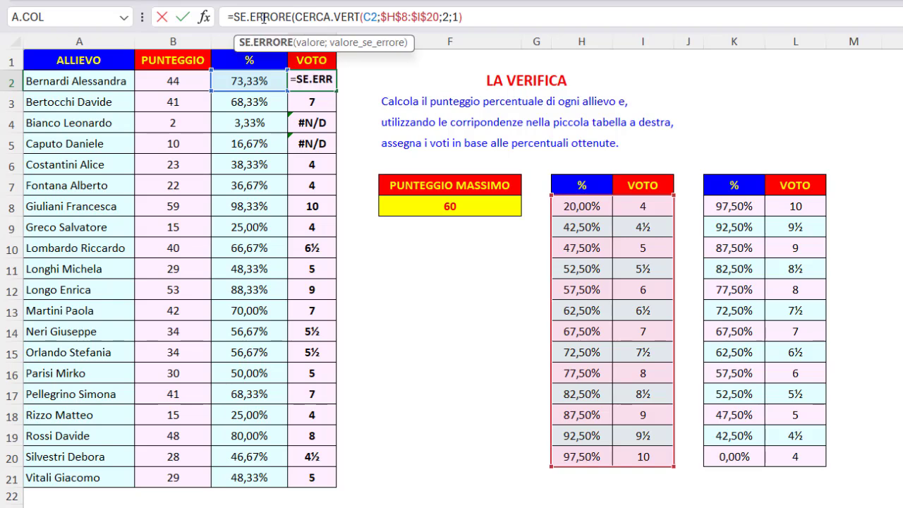
- Set the Valore_se_errore argument in D2 to NC and fill the formula down the VOTO column to row 21
left_click(204, 17)
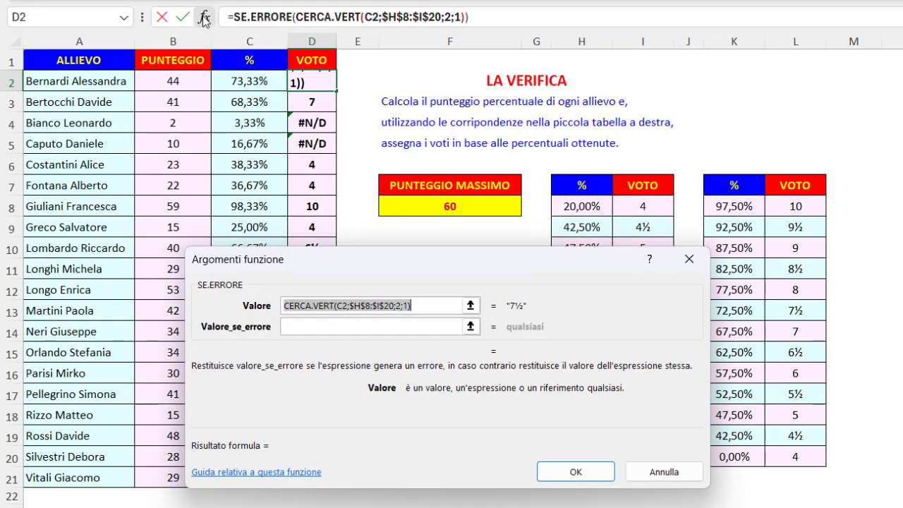
left_click(291, 328)
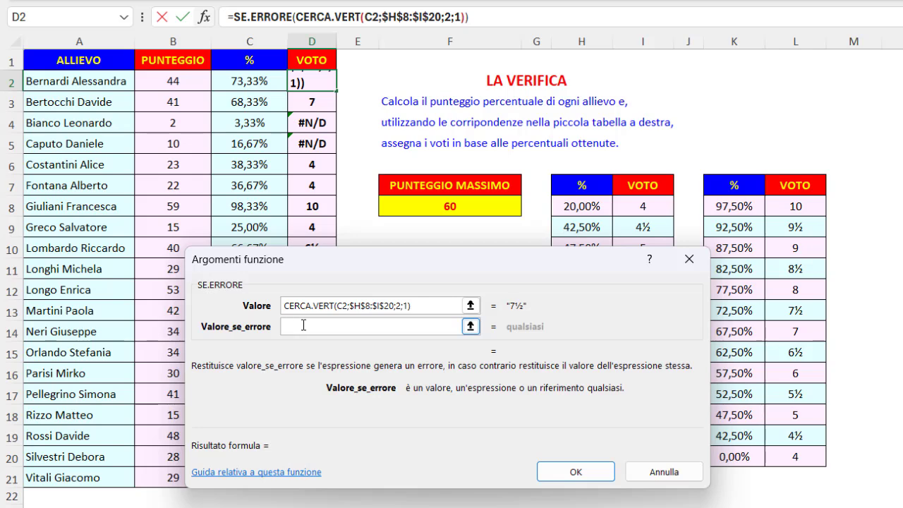
type("NC")
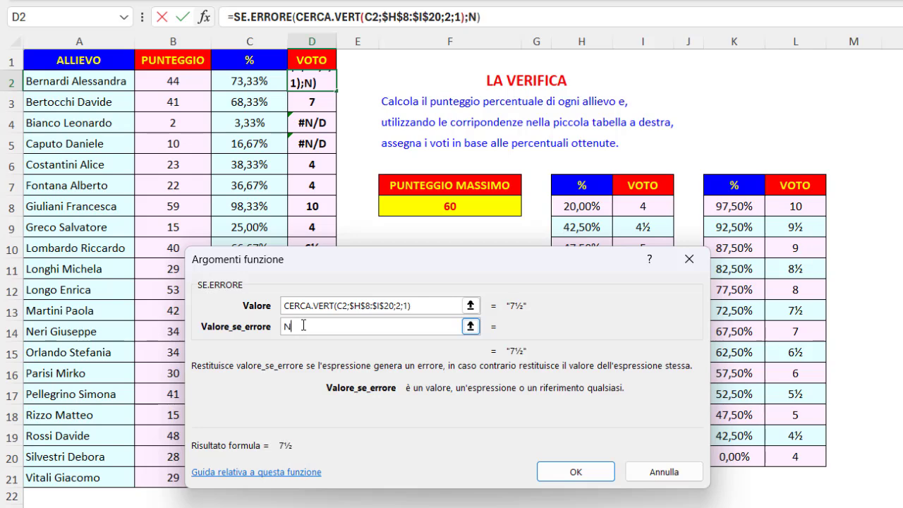
left_click(571, 471)
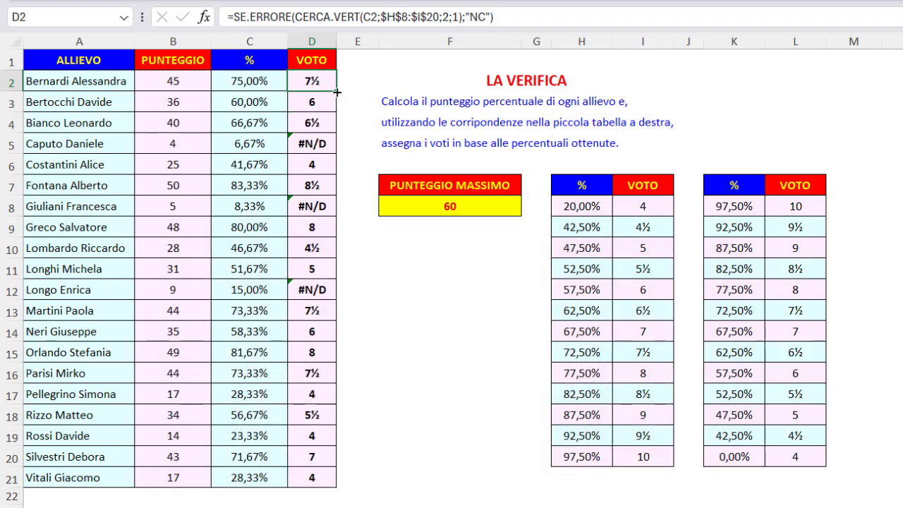
double_click(336, 91)
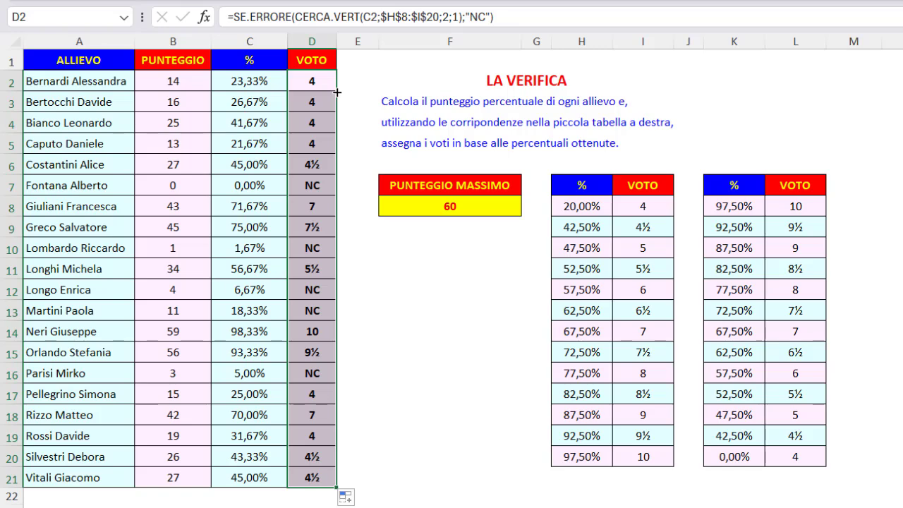
- Check the grades in D7, D10 and D12 and the percentage in C12, and recalculate the random scores
left_click(309, 184)
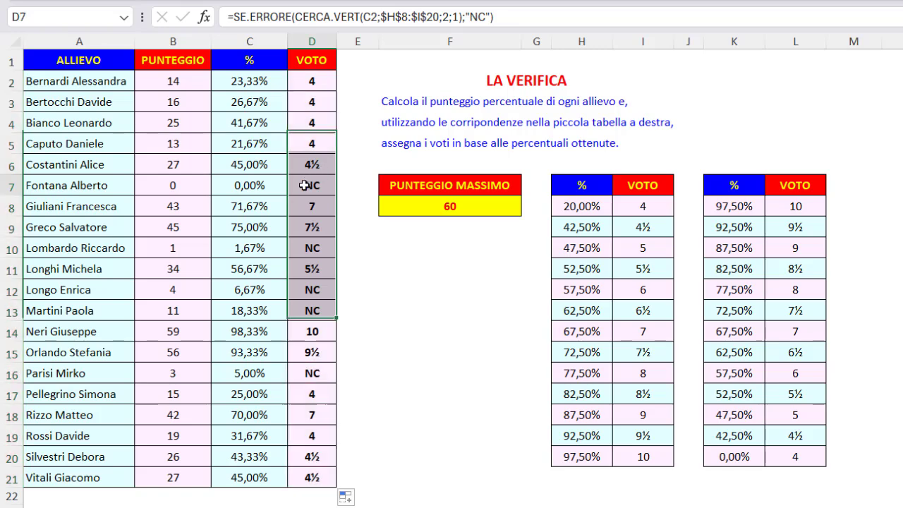
left_click(299, 291)
left_click(273, 295)
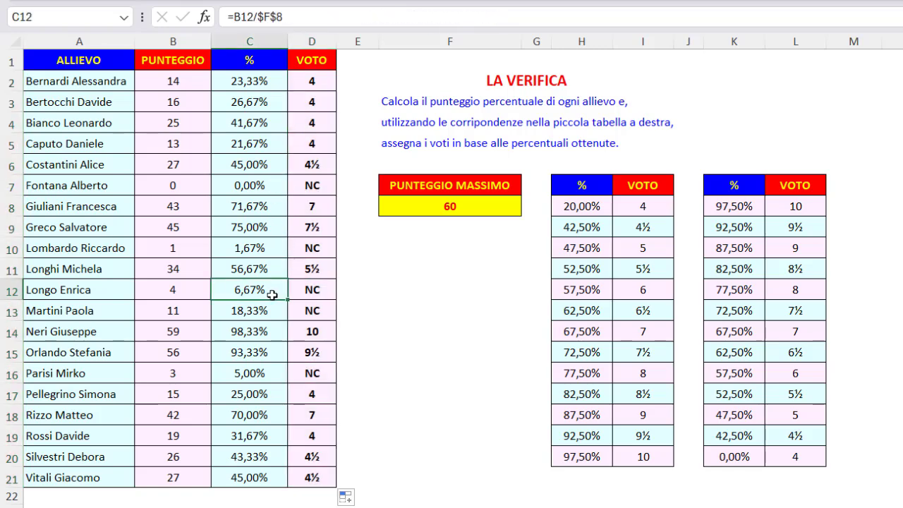
left_click(300, 187)
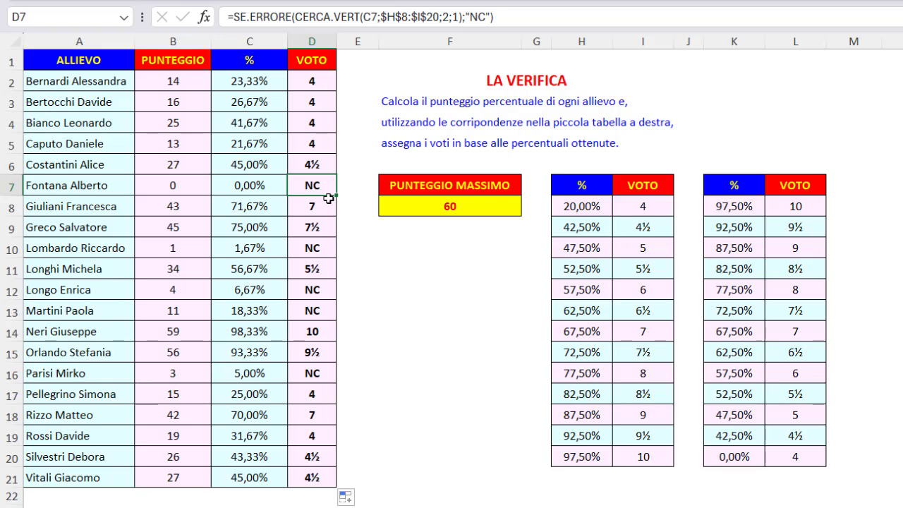
left_click(330, 246)
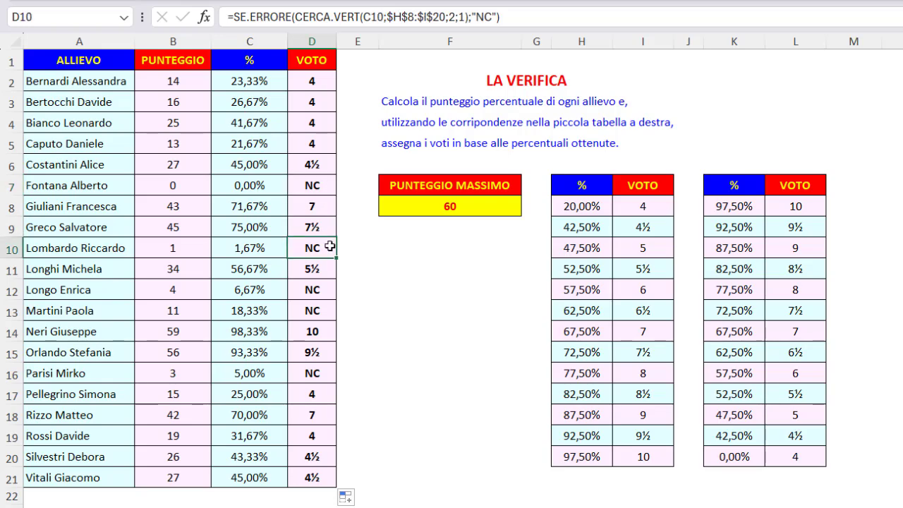
key("F9")
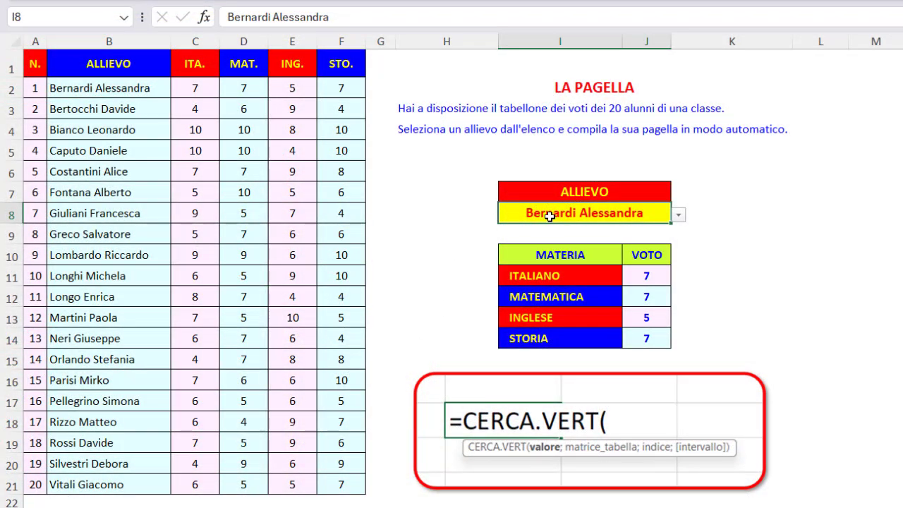
- Clear the first student's name in B2 of the LA PAGELLA sheet and check the ITALIANO grade in J11
left_click(142, 87)
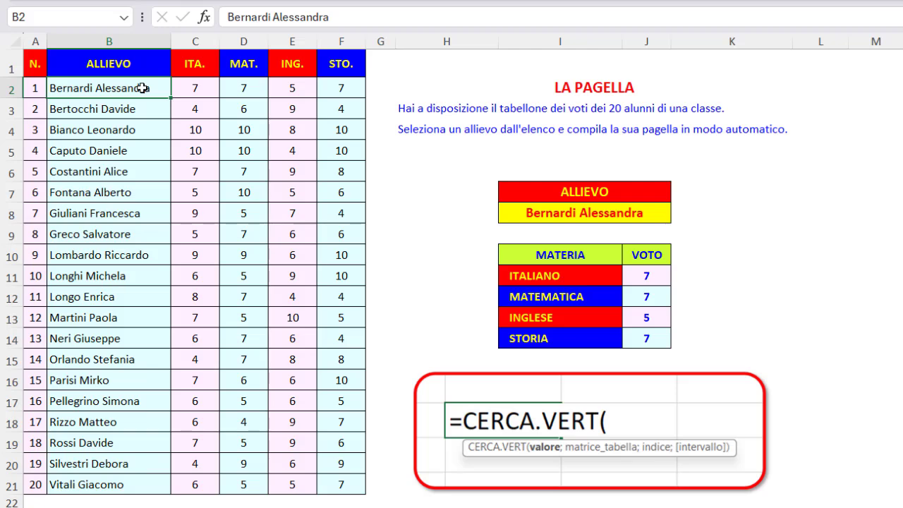
key("Delete")
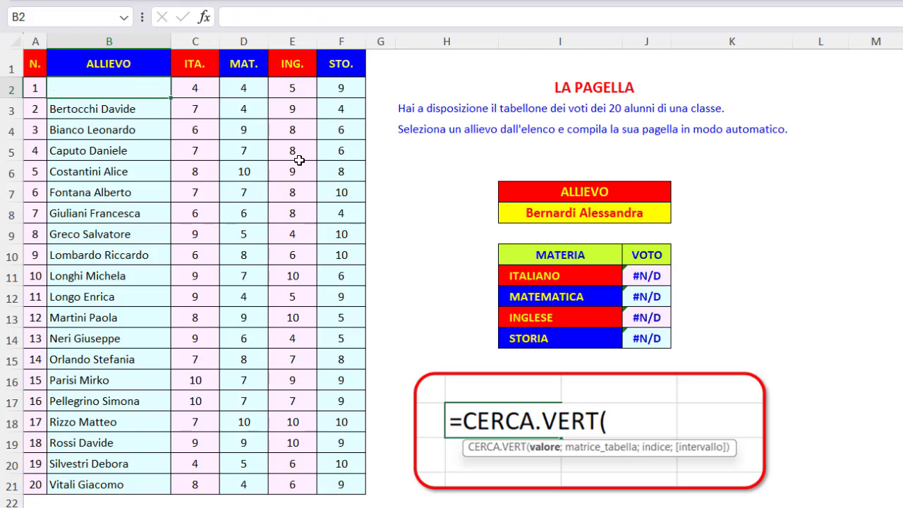
left_click(666, 278)
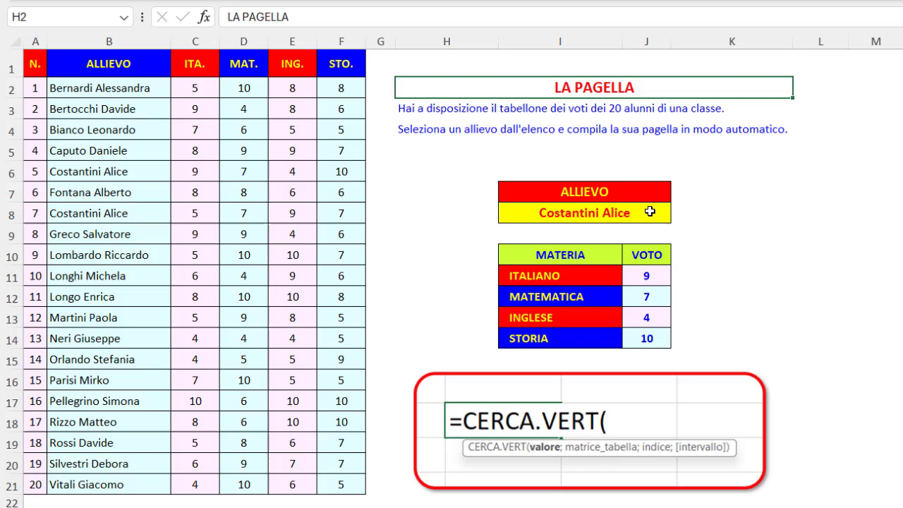
- Compare the grades of the duplicated student in rows 6 and 8 with the report card for the student selected in I8
left_click(649, 212)
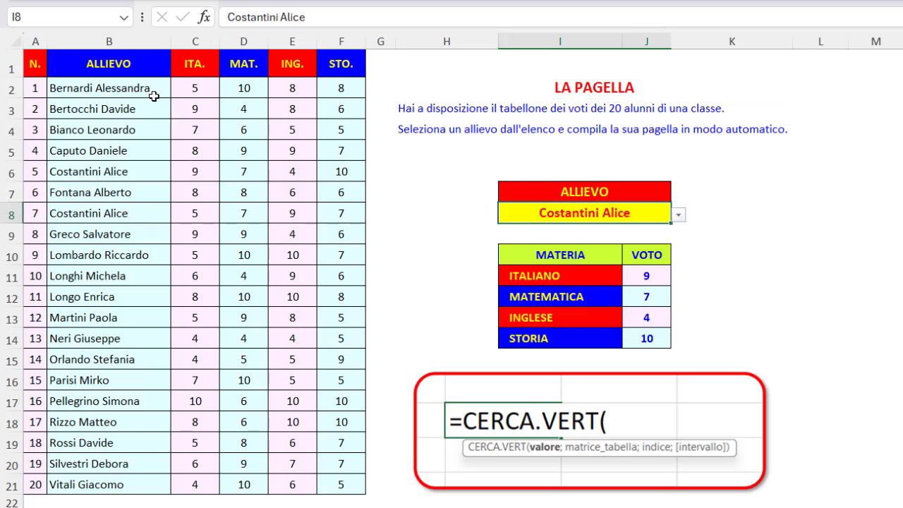
left_click_drag(145, 87, 138, 171)
left_click(141, 172)
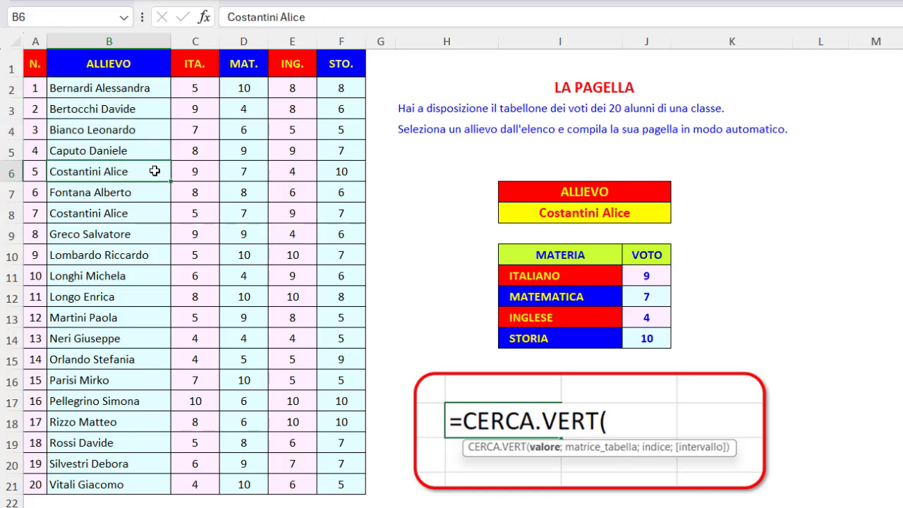
left_click_drag(178, 171, 316, 175)
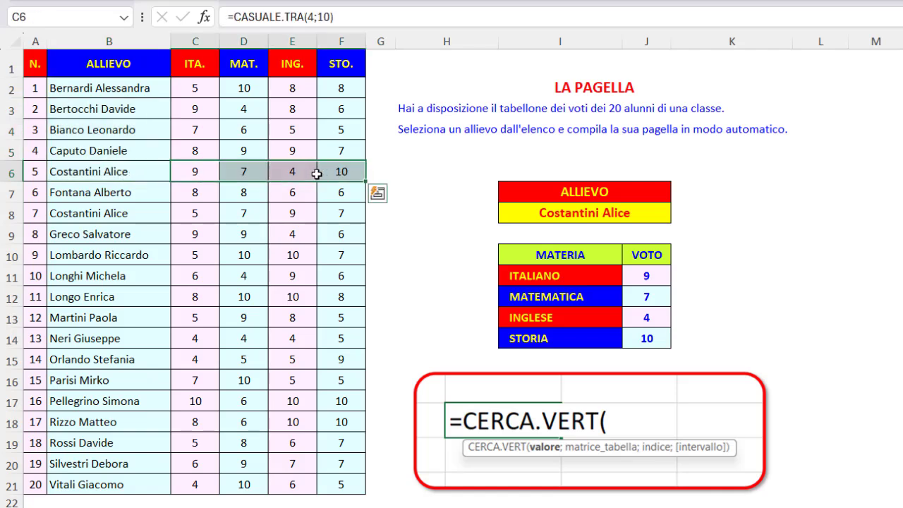
left_click(156, 172)
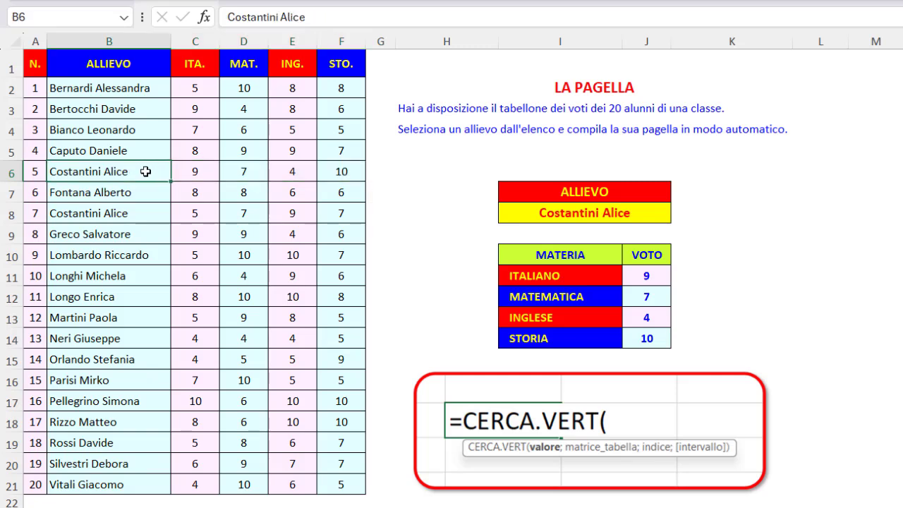
left_click(141, 215)
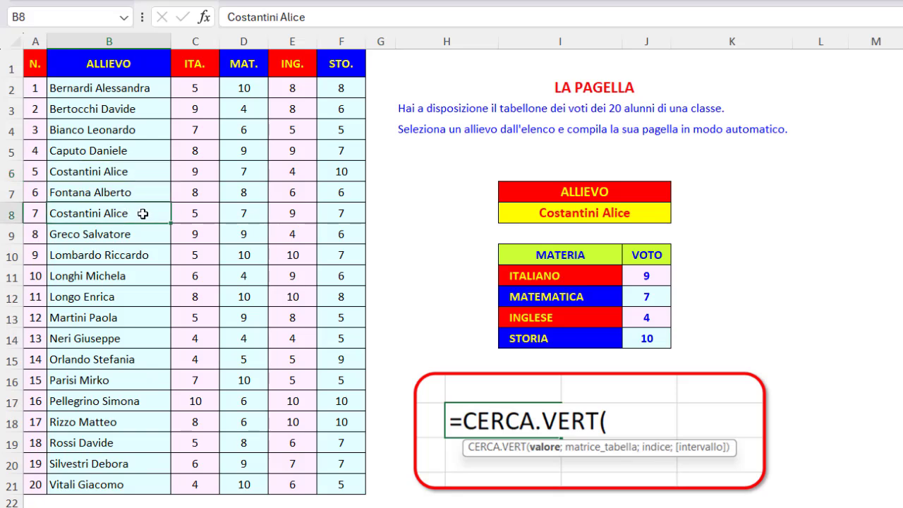
left_click_drag(143, 214, 322, 212)
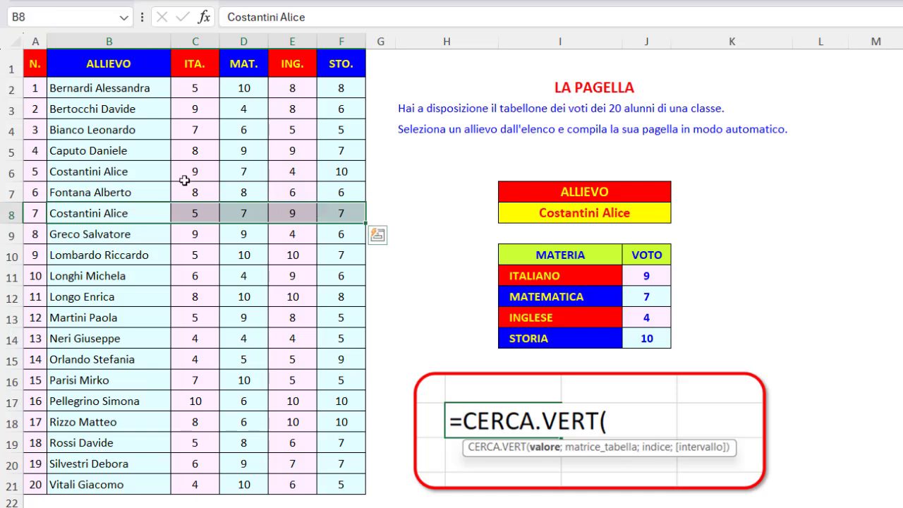
left_click(156, 171)
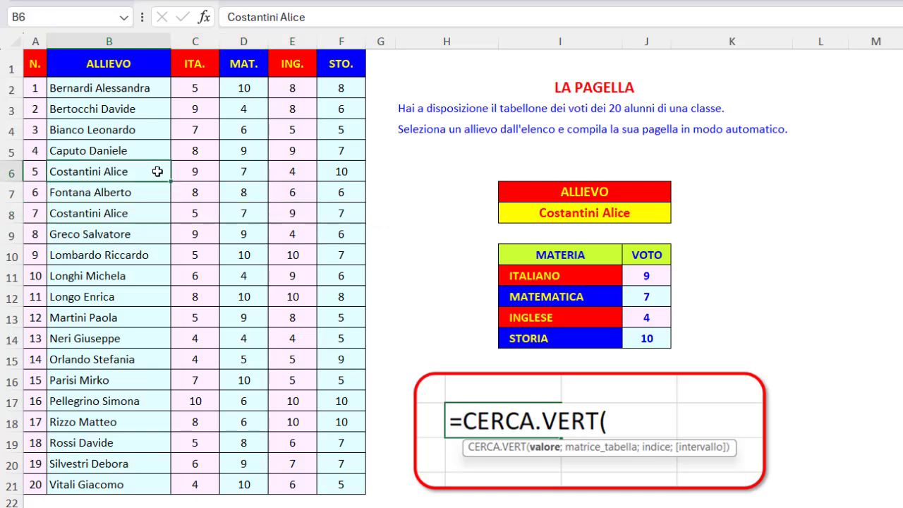
left_click(466, 88)
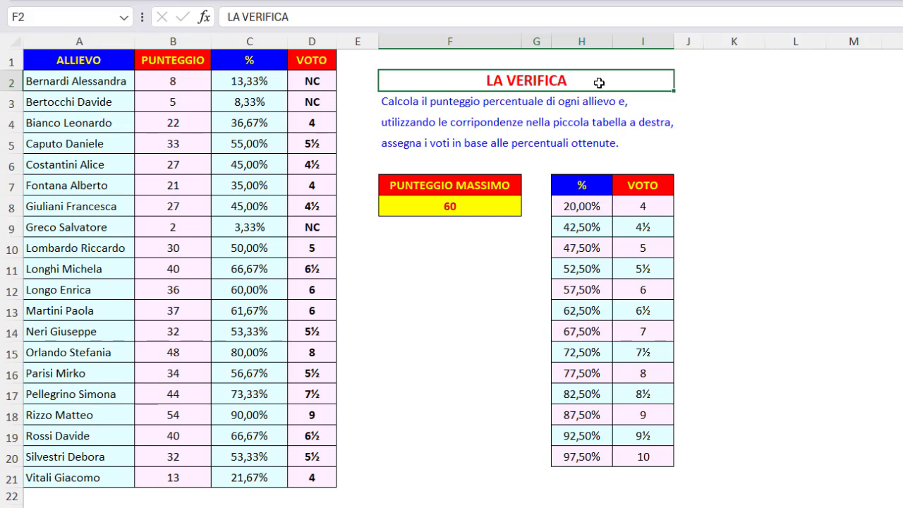
- Clear the threshold table H8:I20 on the LA VERIFICA sheet, check the formula in D2, and undo the deletion
left_click(329, 82)
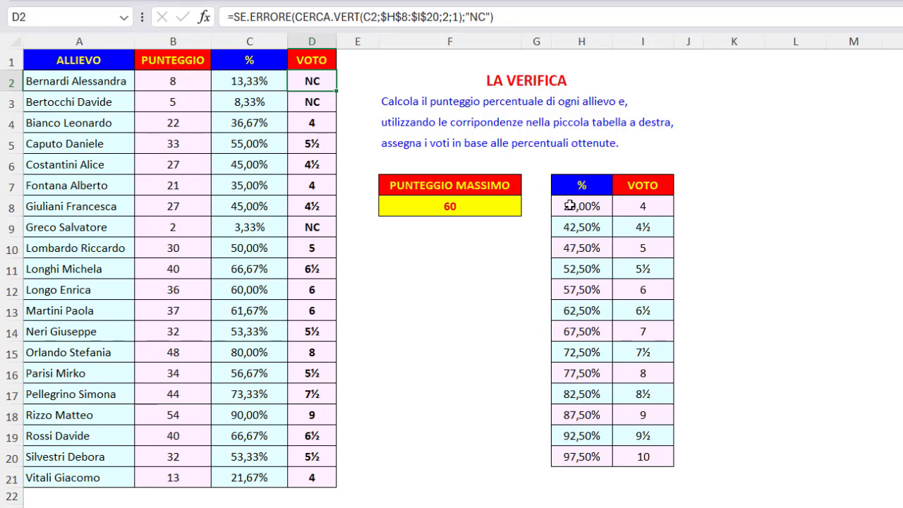
left_click_drag(569, 205, 633, 451)
key("Delete")
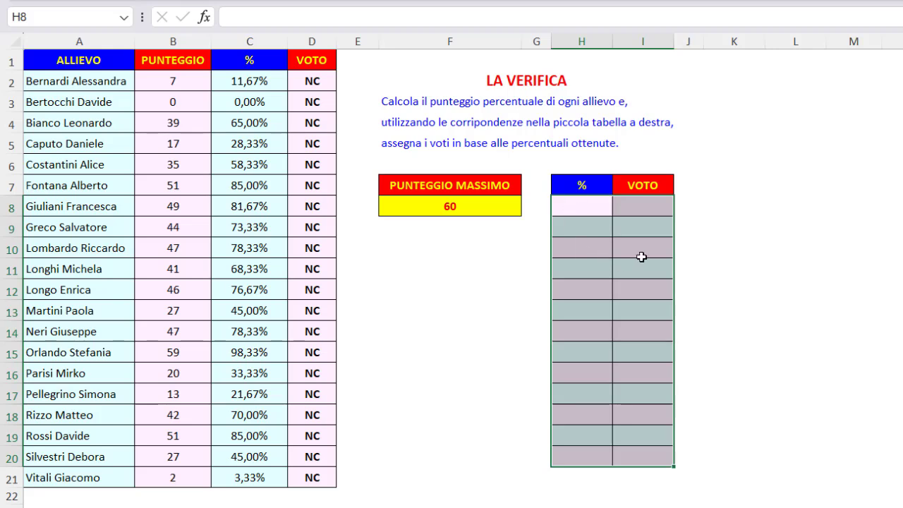
left_click(324, 81)
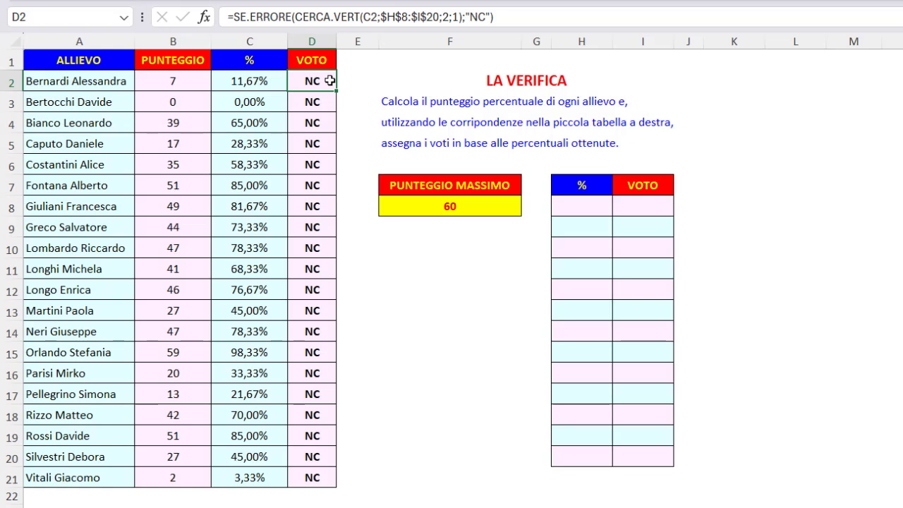
key("ctrl+z")
- Replace the VOTO formulas in D2:D21 with their values by copying and pasting them in place as values
left_click(329, 82)
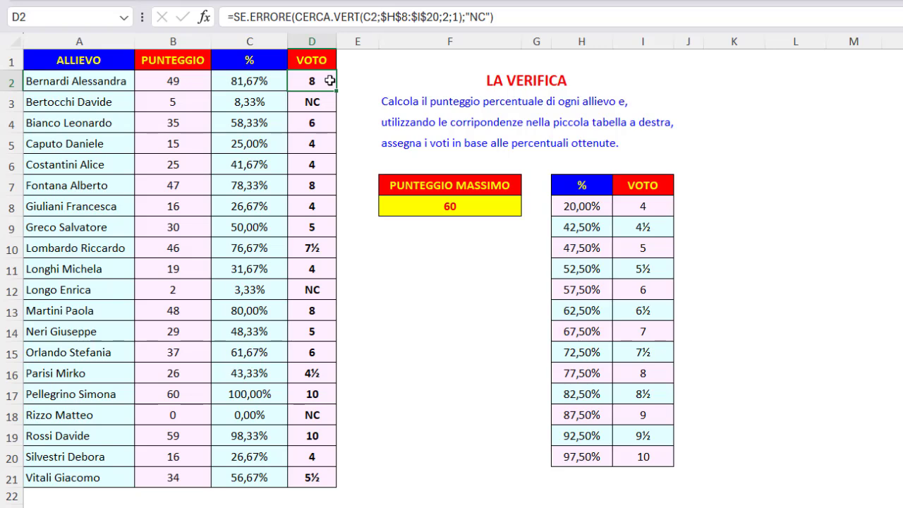
left_click_drag(329, 81, 311, 478)
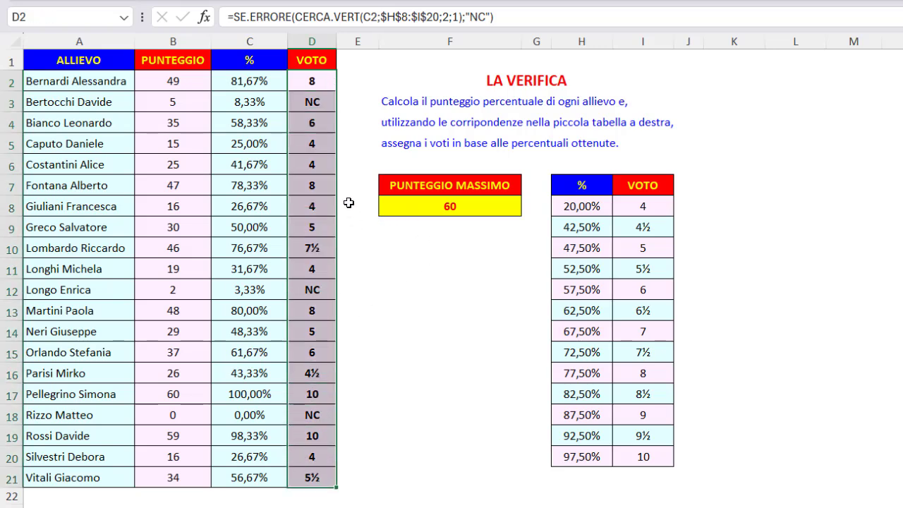
key("ctrl+c")
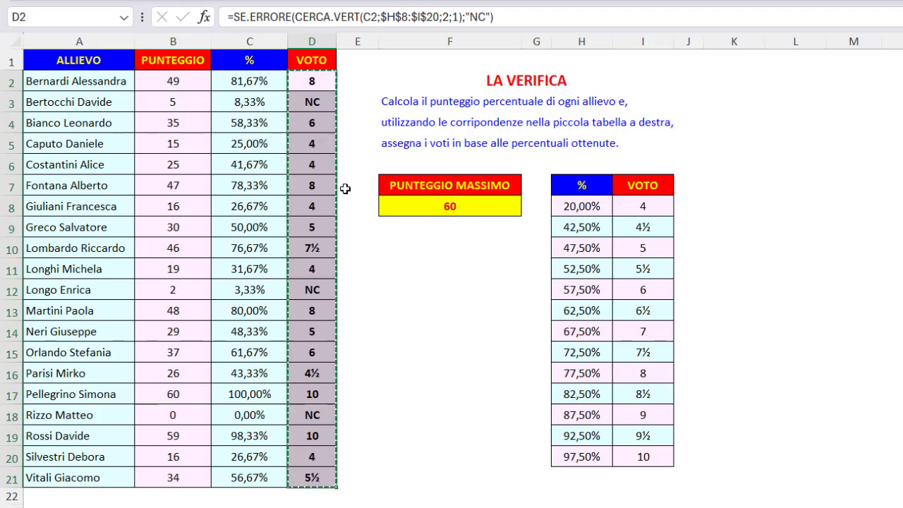
right_click(319, 81)
left_click(385, 159)
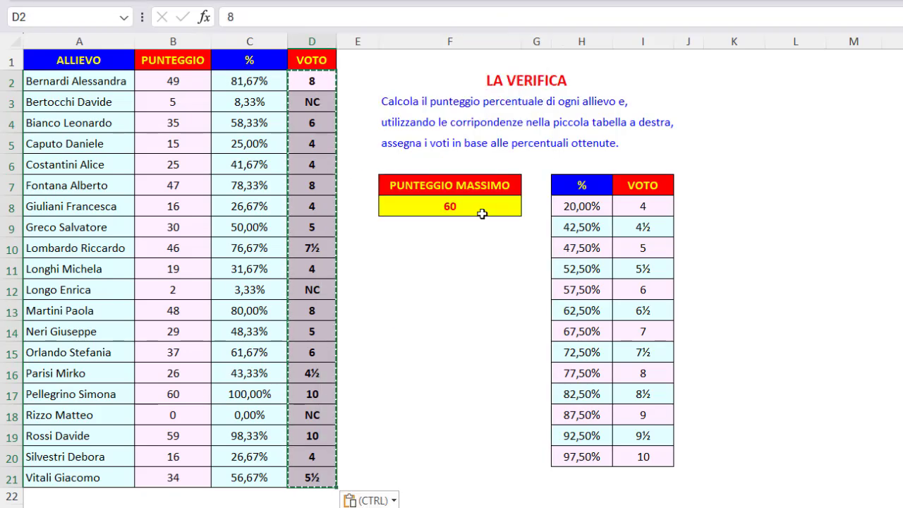
- Clear the percentage thresholds and grades in H8:I20
left_click_drag(556, 206, 659, 459)
key("Delete")
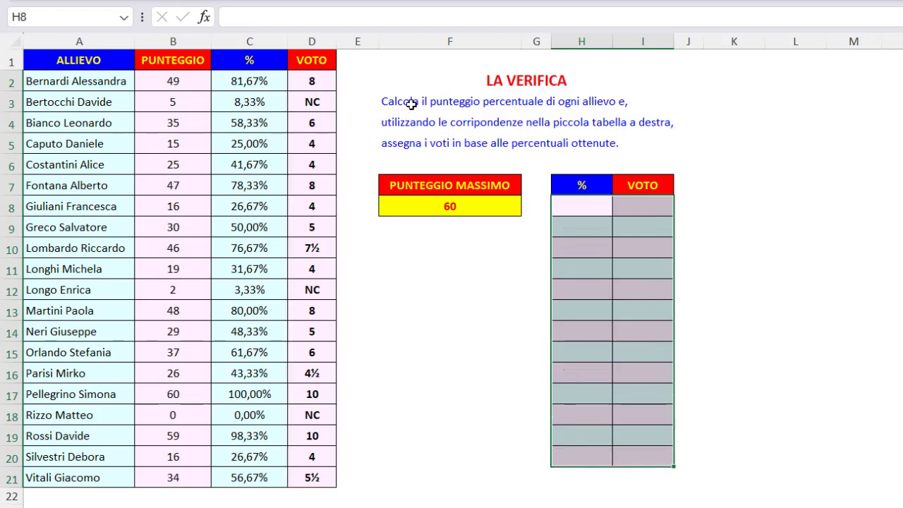
left_click(418, 83)
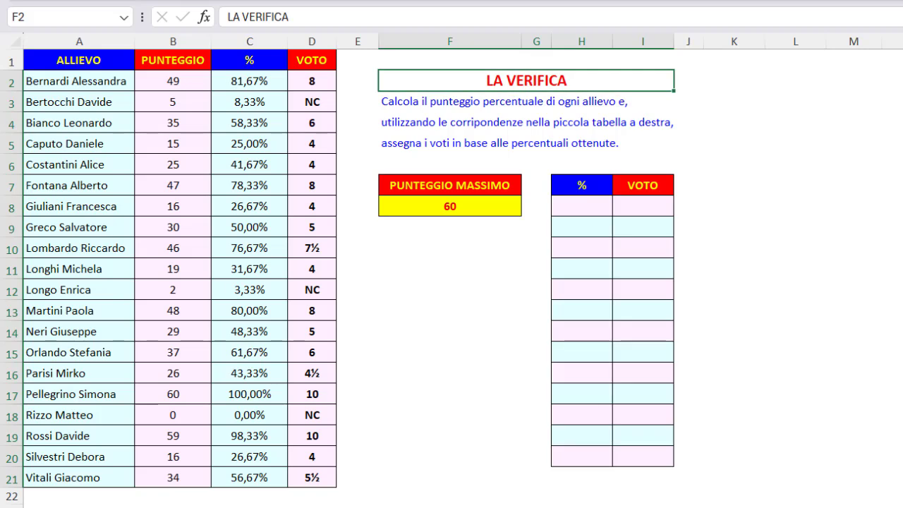